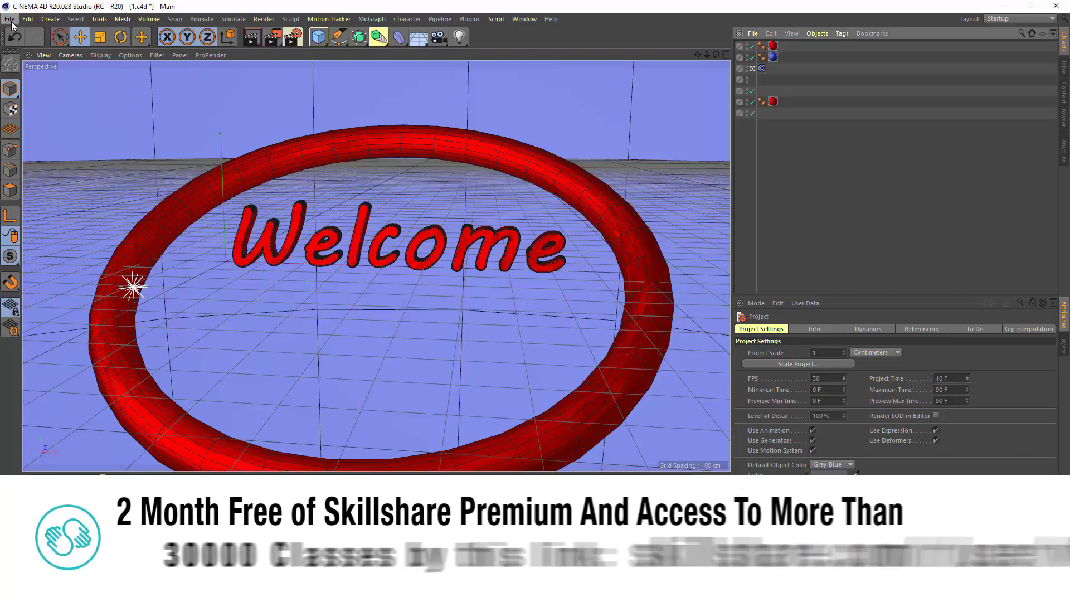
Create a new empty project
click(10, 20)
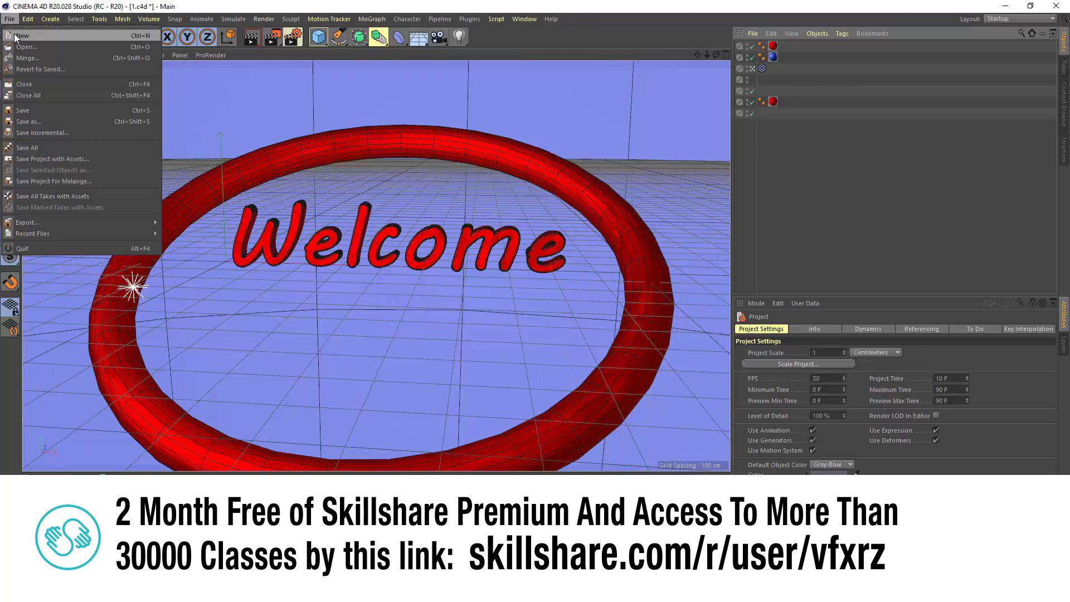
click(15, 36)
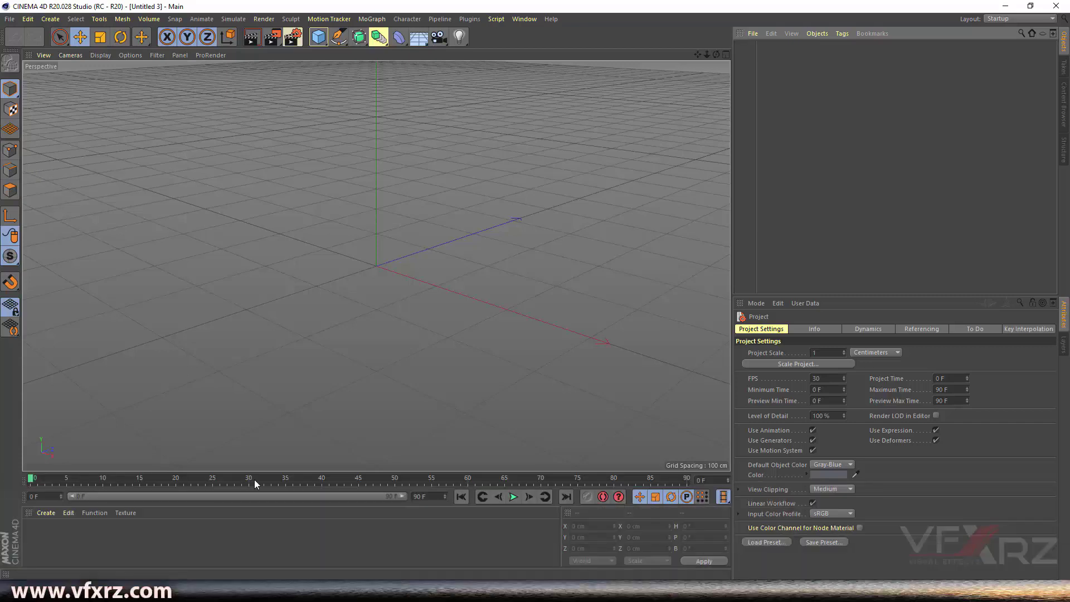
click(209, 552)
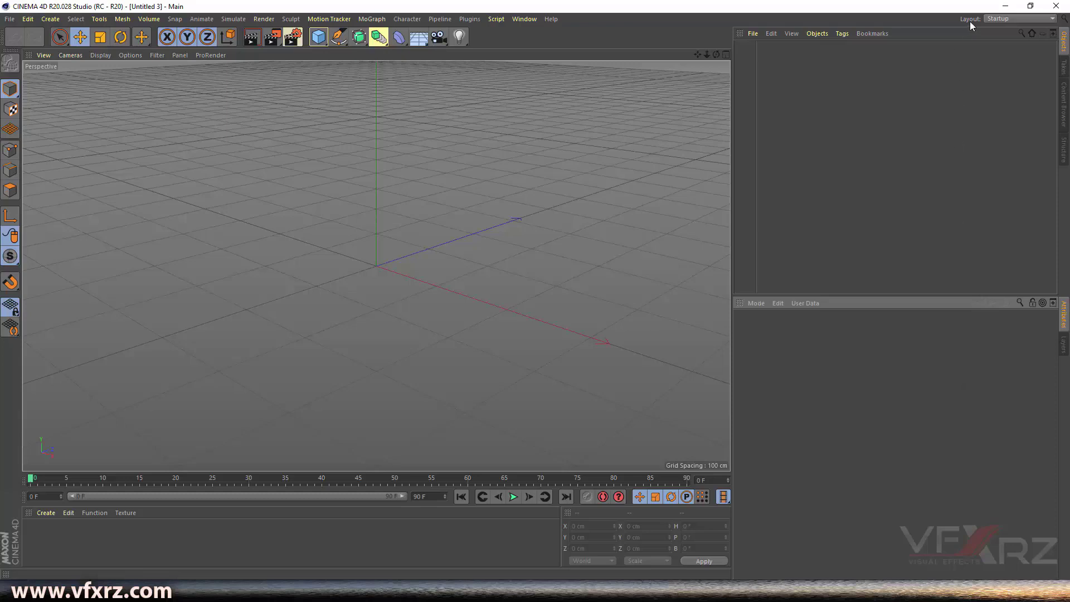
Try out the Animate, BP - 3D Paint, Motion Tracker and Model interface layouts one after another
click(1012, 25)
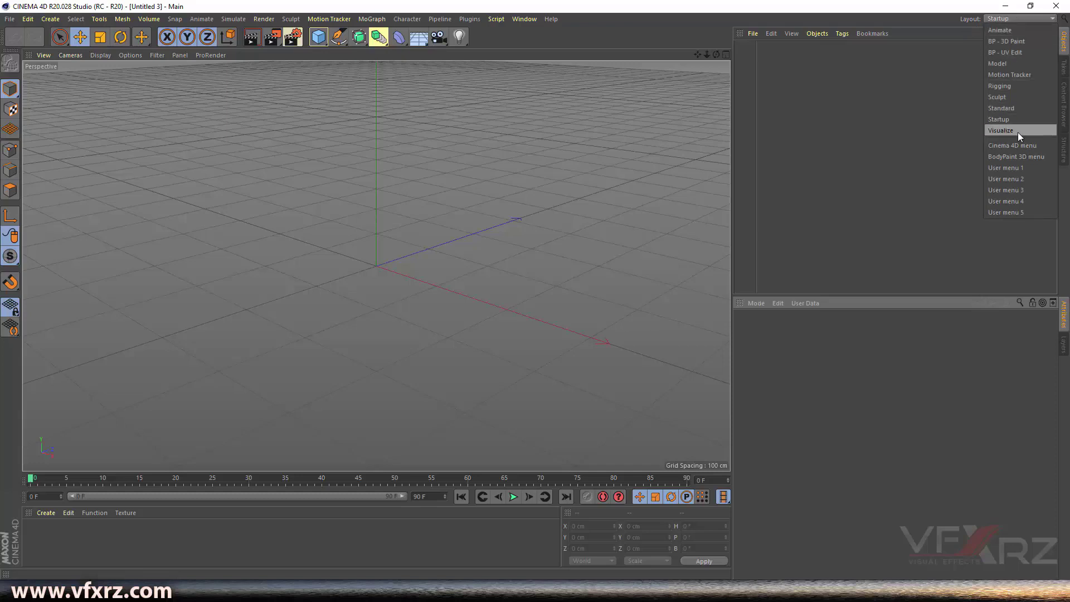
click(1014, 30)
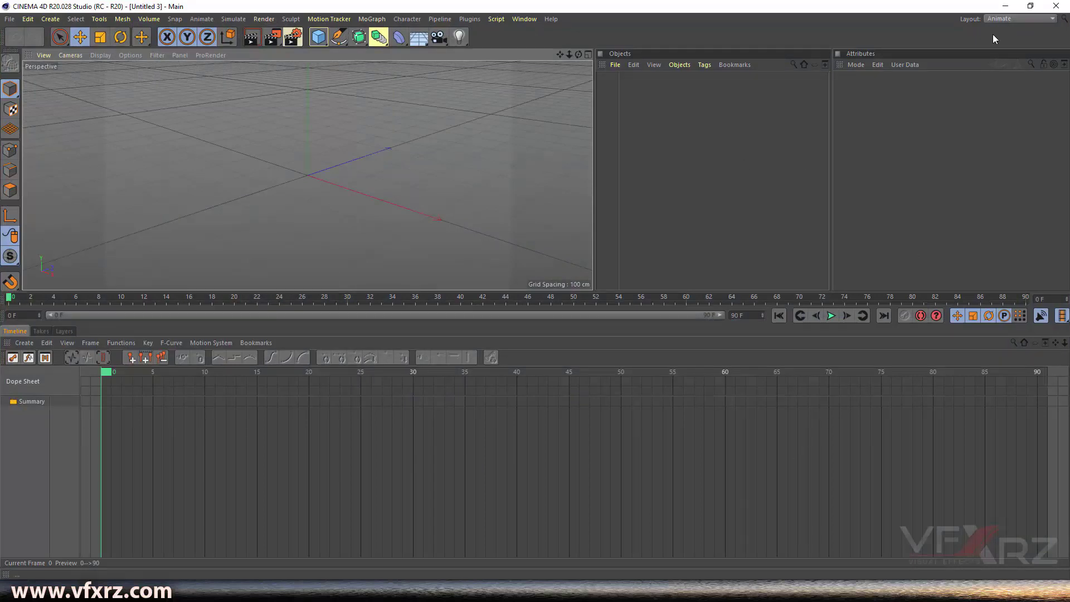
click(1000, 19)
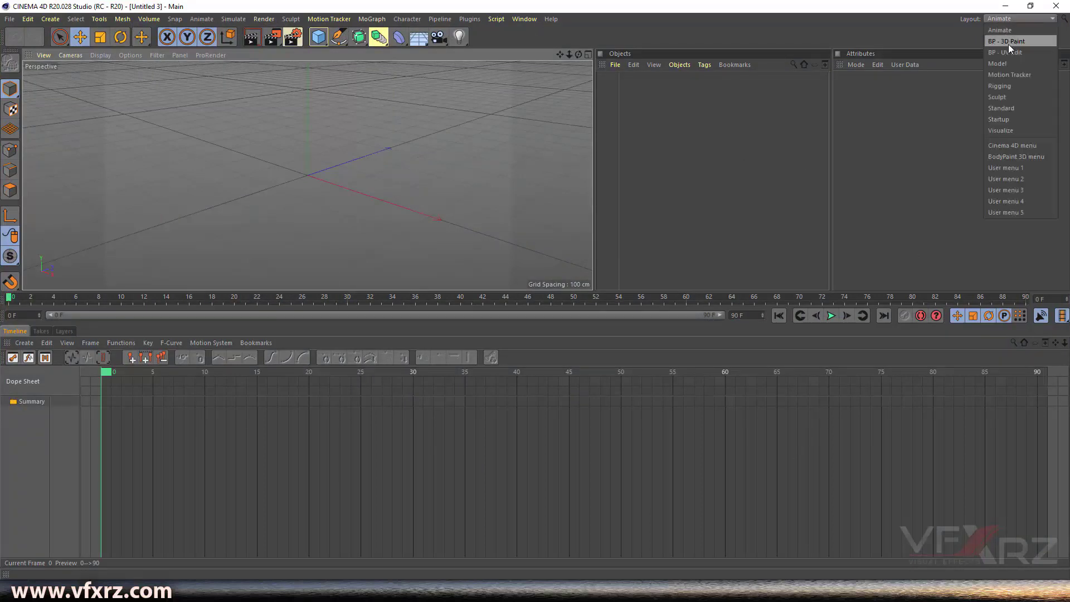
click(1008, 44)
click(1011, 16)
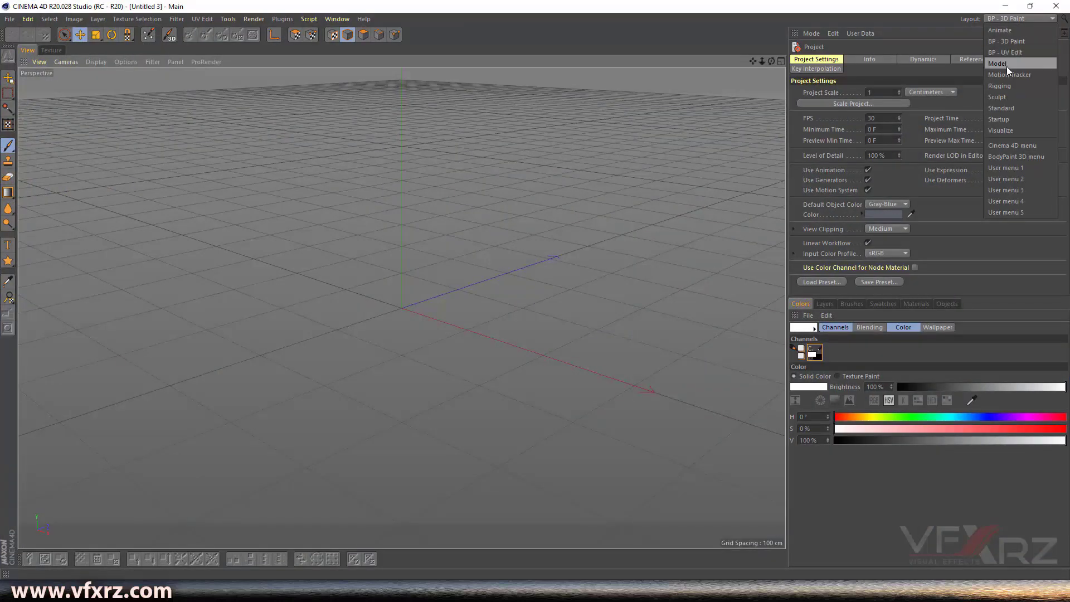
click(1027, 75)
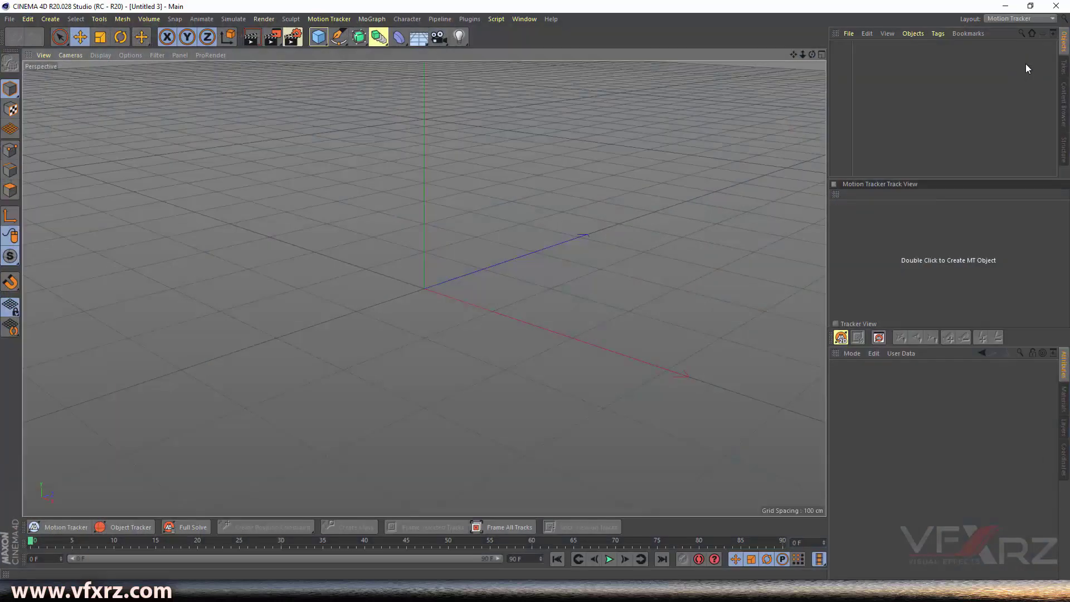
click(1017, 19)
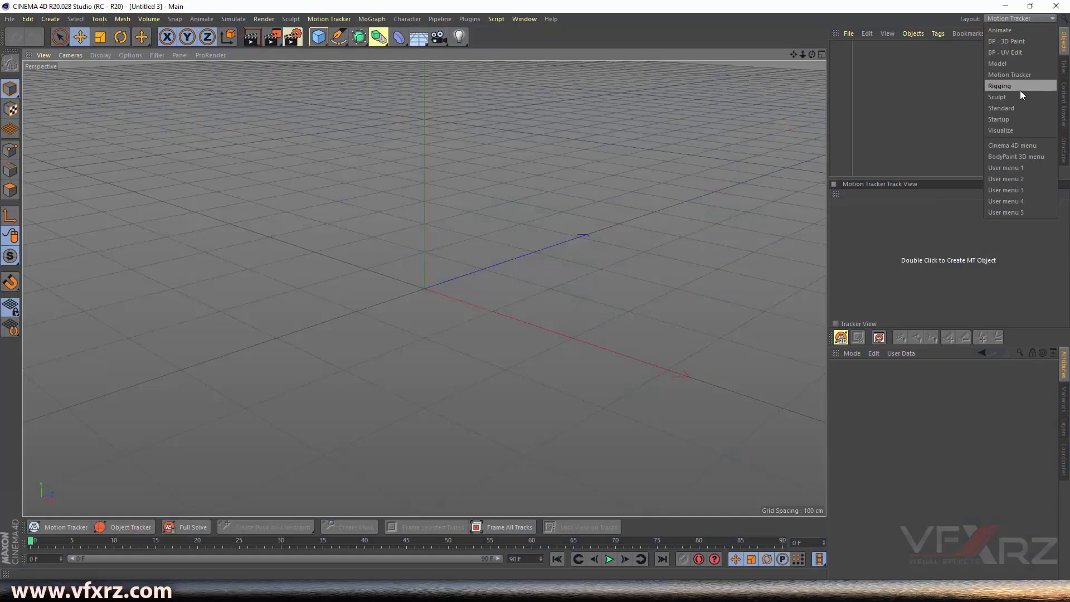
click(1024, 62)
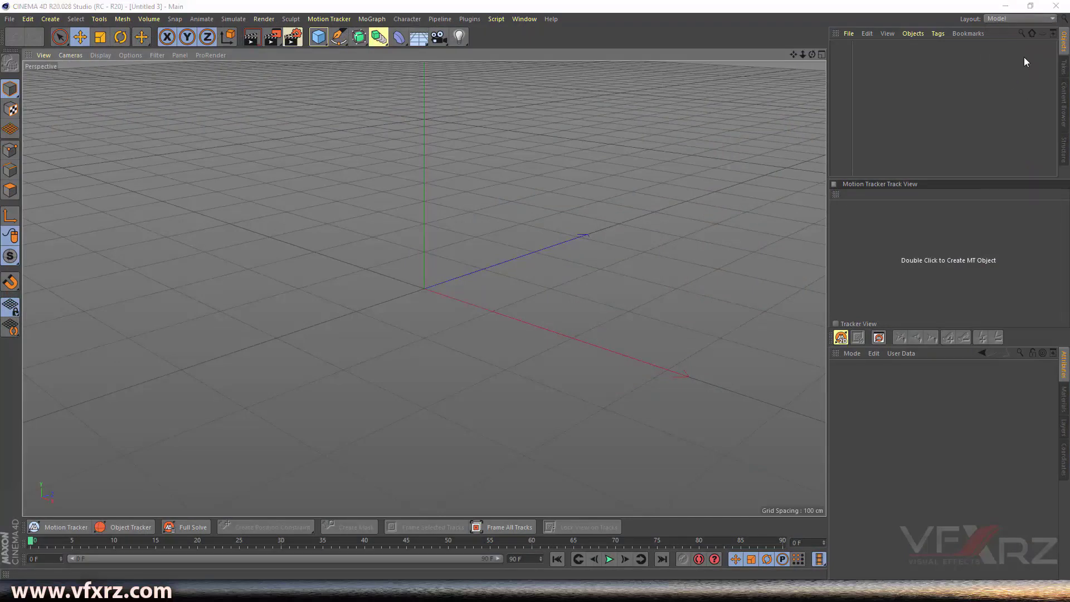
Switch the interface layout to Standard
click(1012, 20)
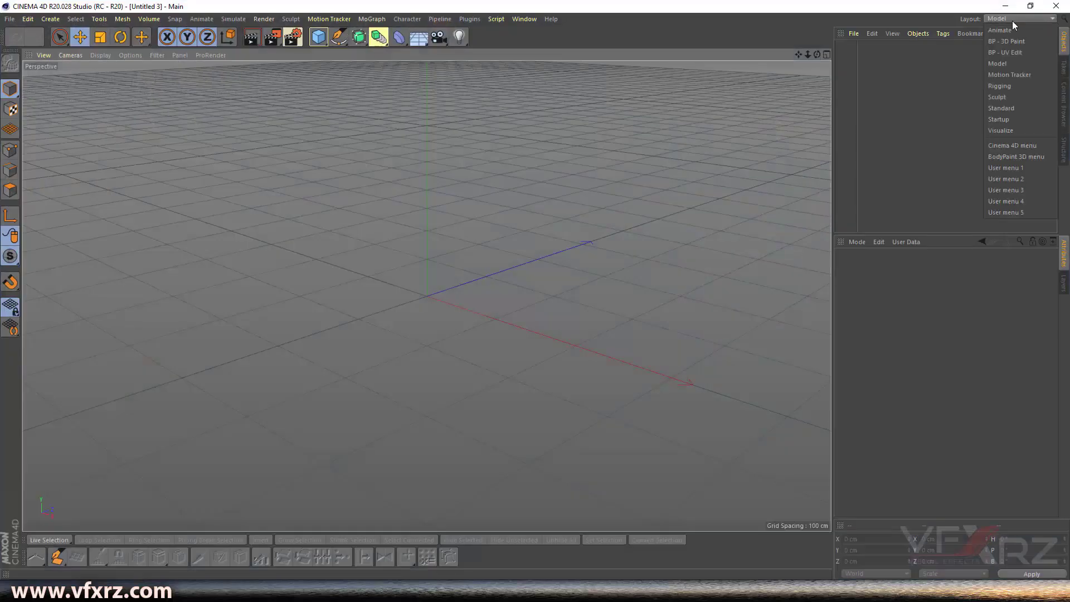
click(1005, 108)
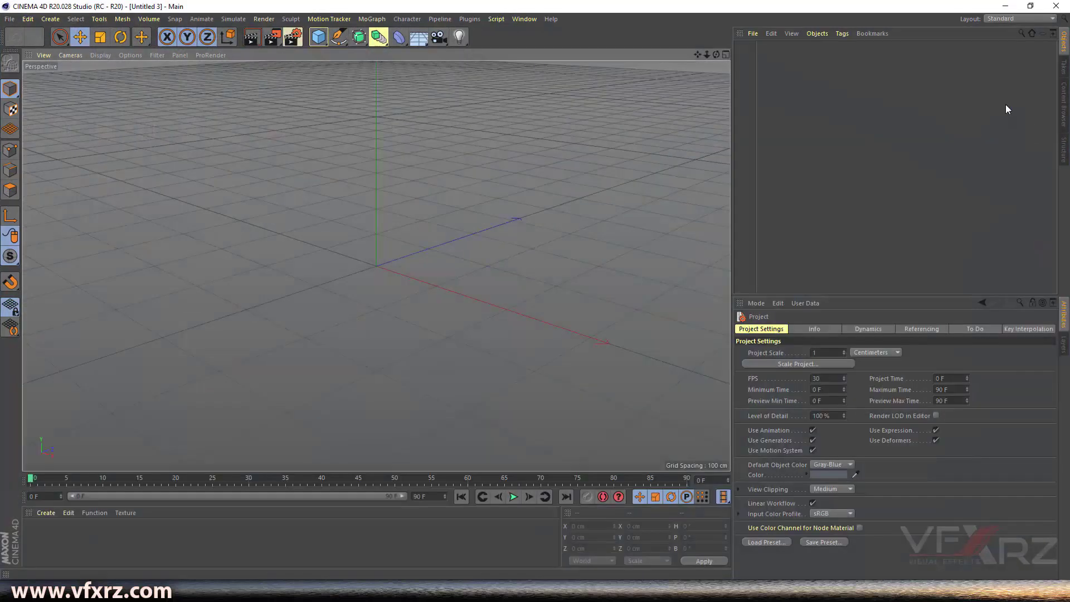
Set the project's maximum time and preview maximum time to 180 frames, keeping the frame rate at 30 FPS
double_click(813, 378)
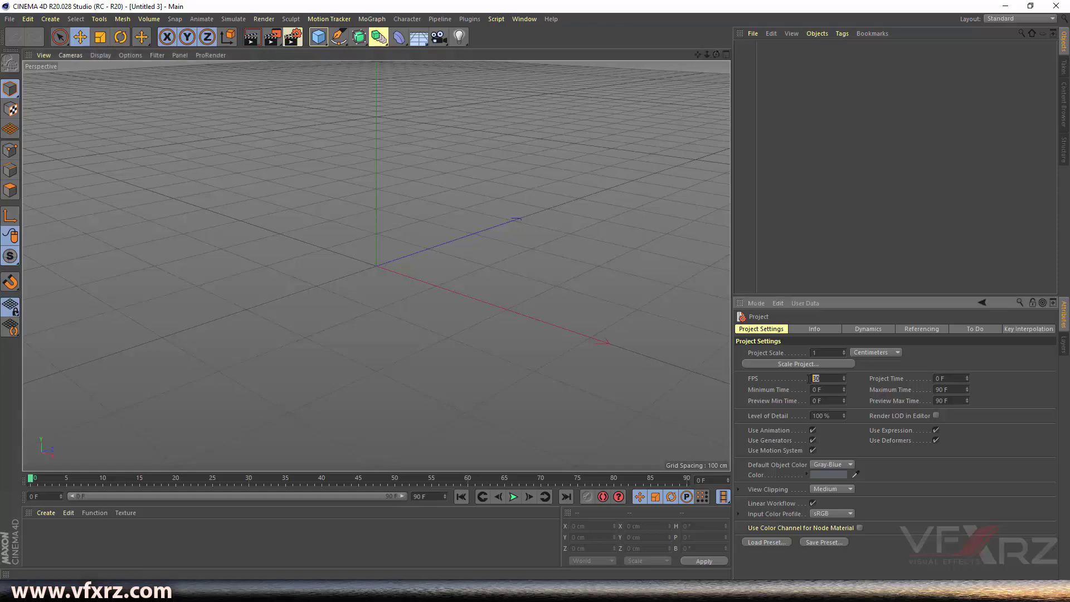
click(837, 378)
drag(941, 389, 928, 394)
key(Return)
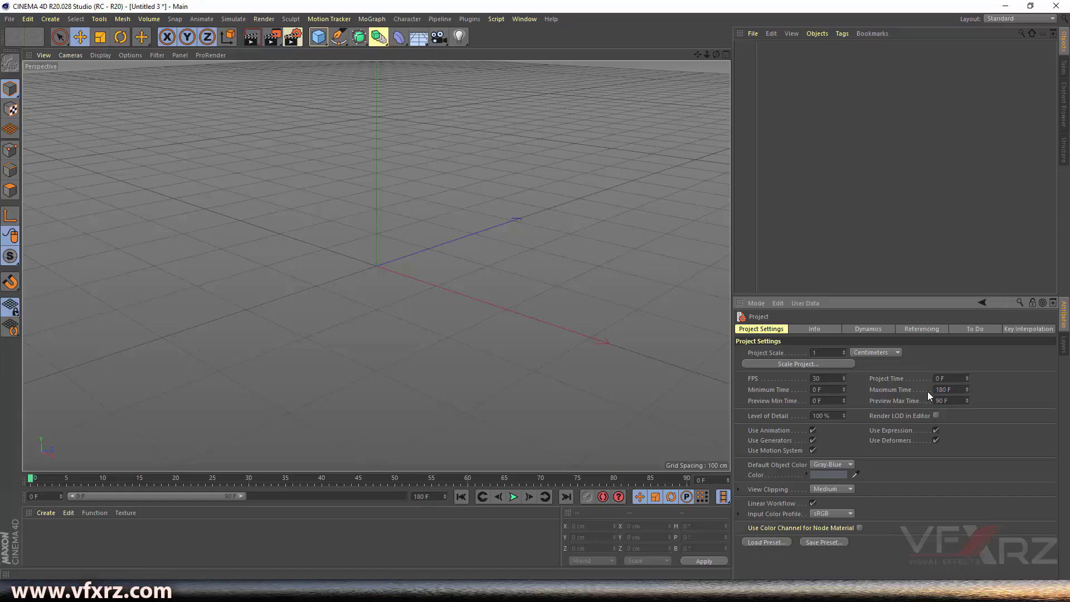
drag(943, 397, 928, 399)
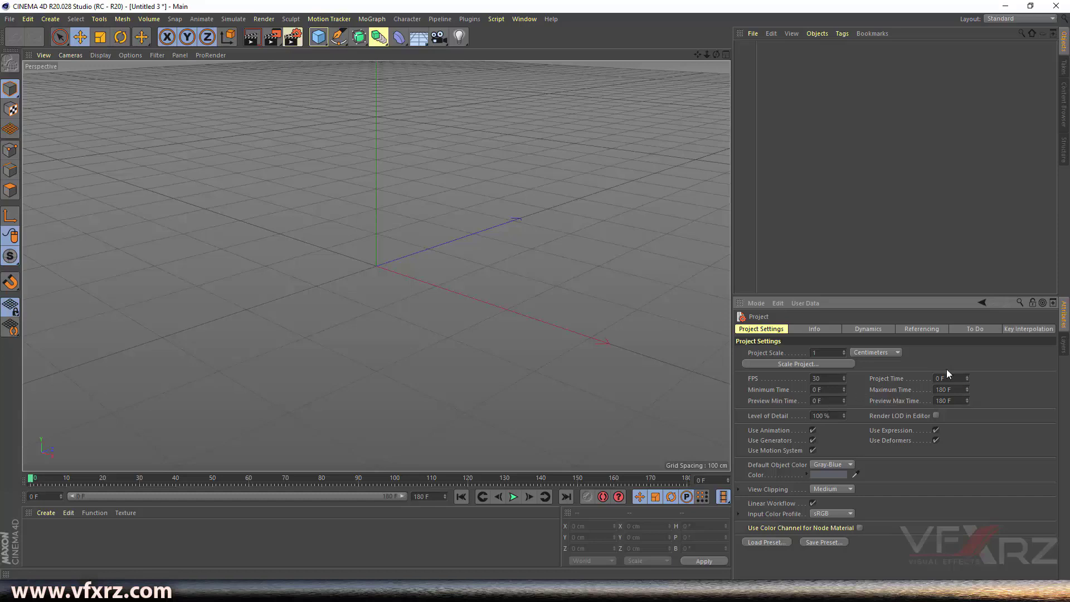
Set the timeline's end frame to 90
drag(426, 498, 405, 498)
text(10)
key(BackSpace)
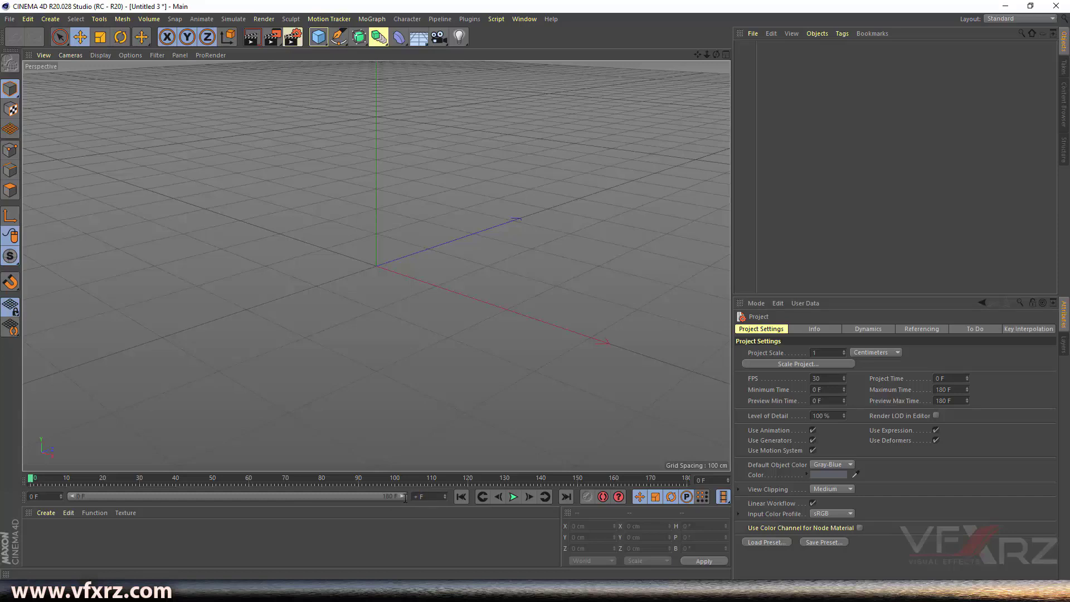
text(90)
key(Return)
Add a cube and move it along its axes to about X 108 cm, Y 55 cm, Z -46 cm
click(326, 40)
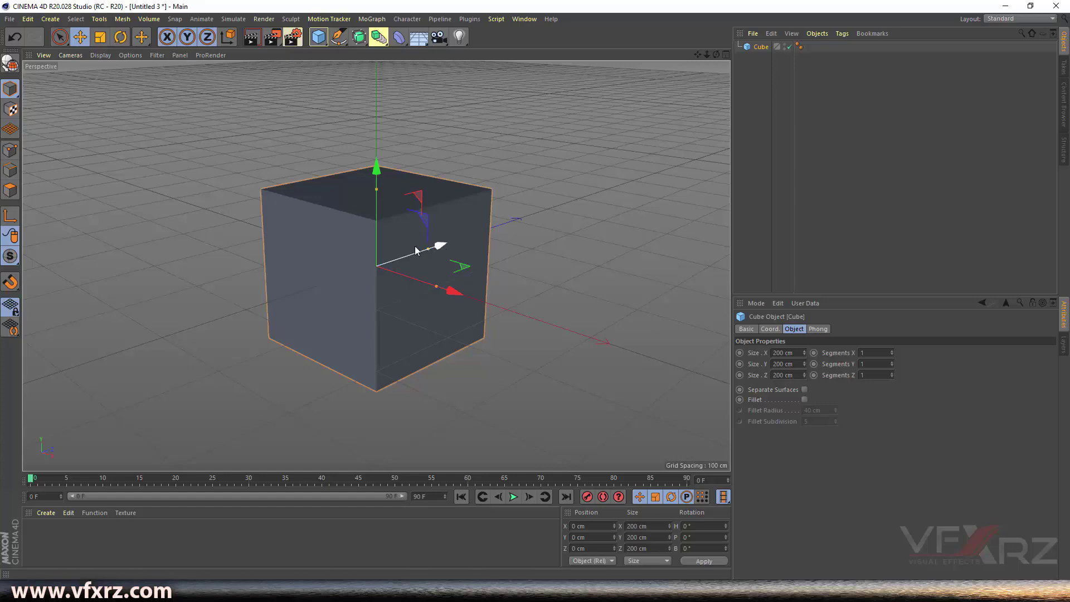
click(78, 39)
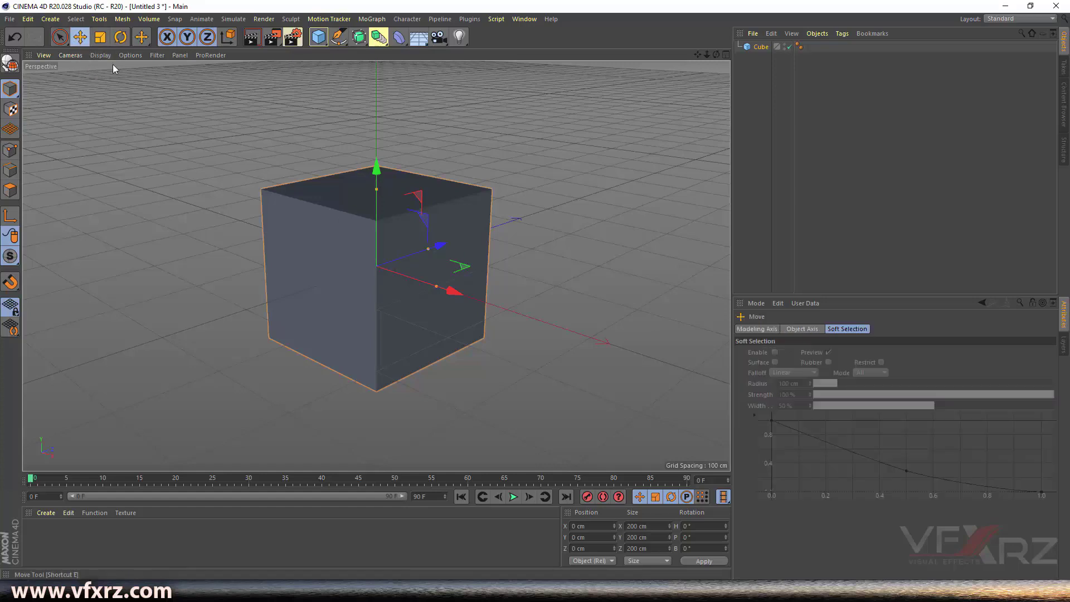
drag(441, 245, 498, 227)
drag(514, 268, 421, 248)
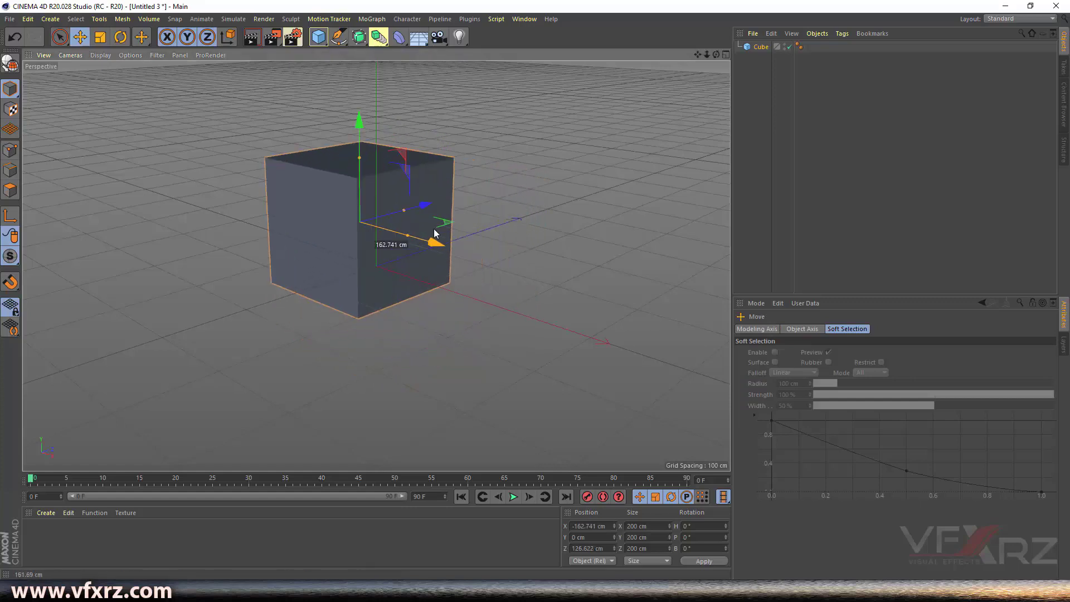
drag(428, 206, 494, 336)
drag(419, 216, 393, 174)
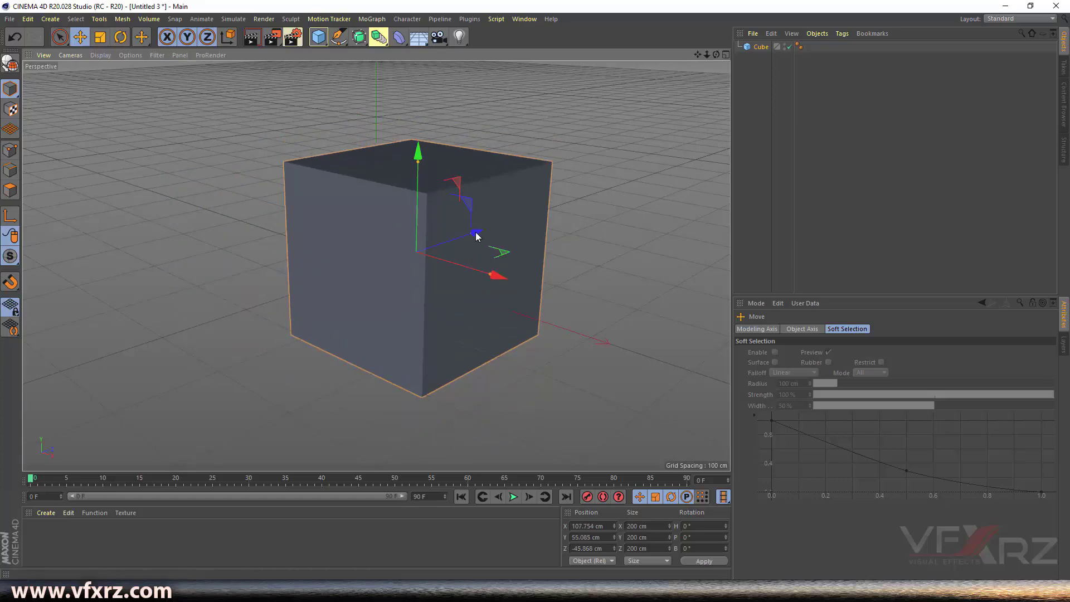
Undo a trial stretch of the cube along Z and move the cube to about X 93 cm, Z -60 cm
drag(476, 233, 498, 235)
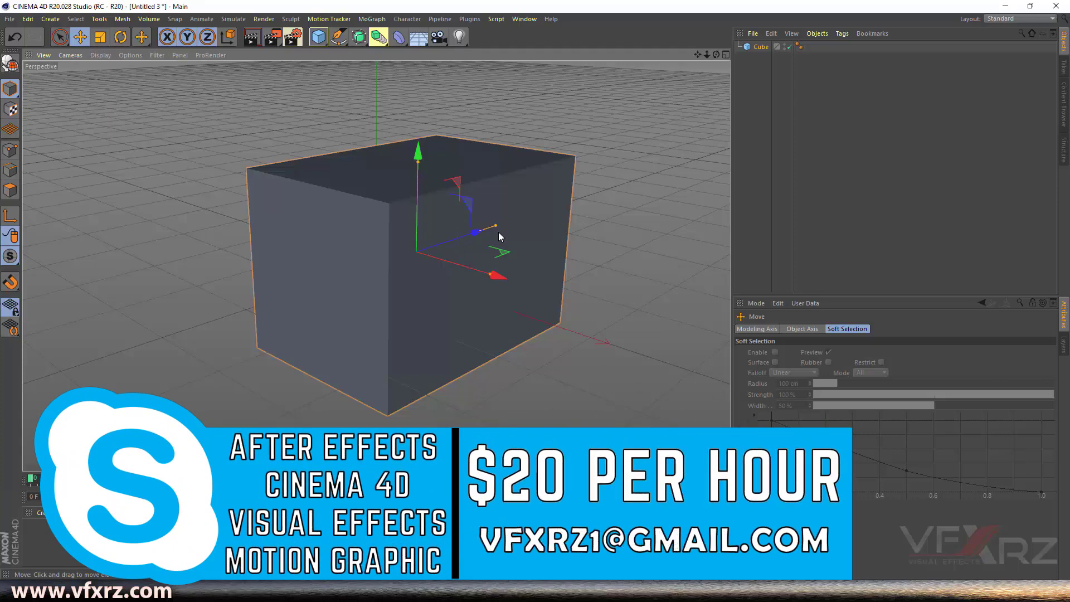
key(ctrl+z)
drag(481, 232, 480, 284)
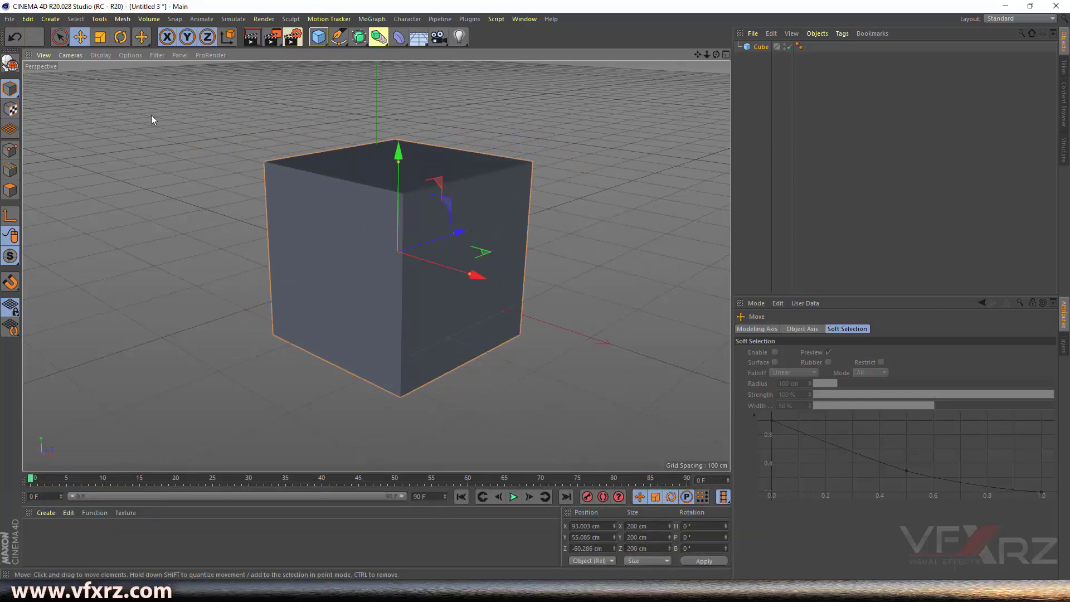
Scale the cube uniformly to about 218 cm per side and rotate it to about H 105°, P -10°, B -16°
click(99, 38)
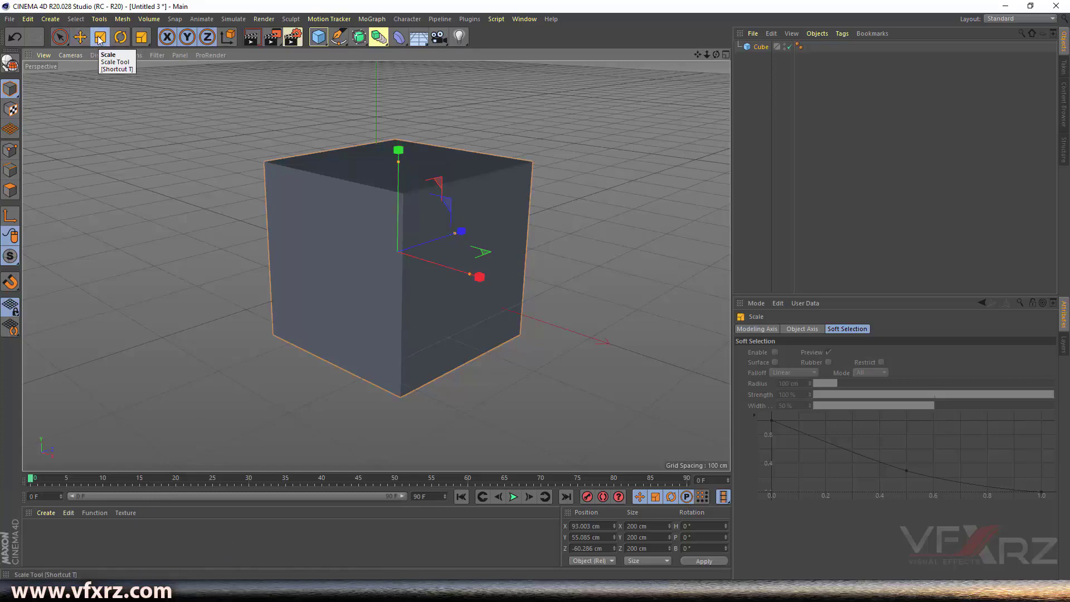
mouse_move(460, 232)
mouse_down()
mouse_move(540, 218)
mouse_move(453, 239)
mouse_move(470, 233)
mouse_up()
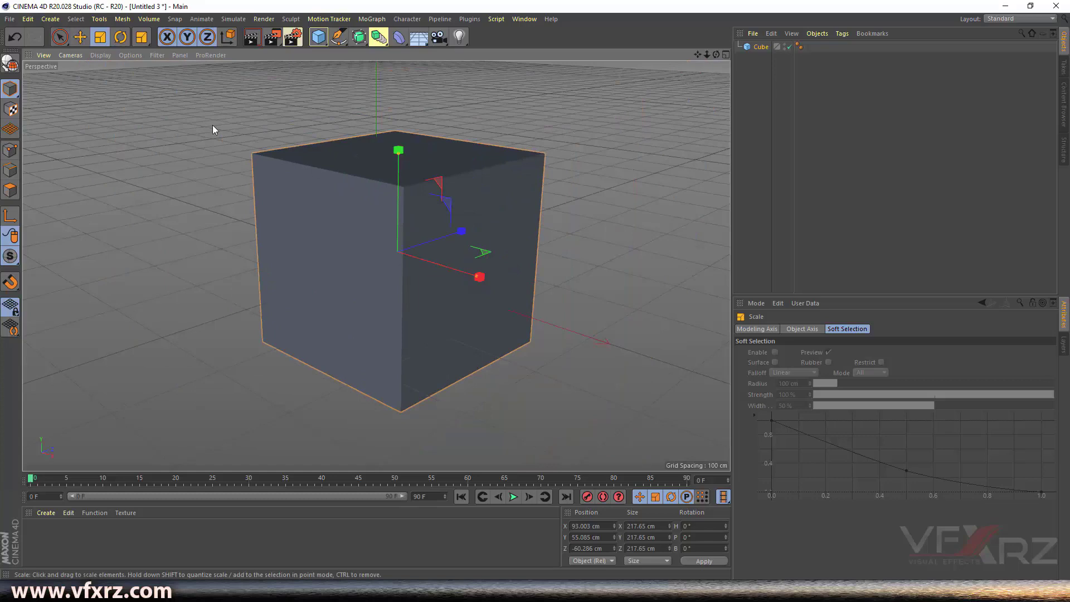
click(120, 38)
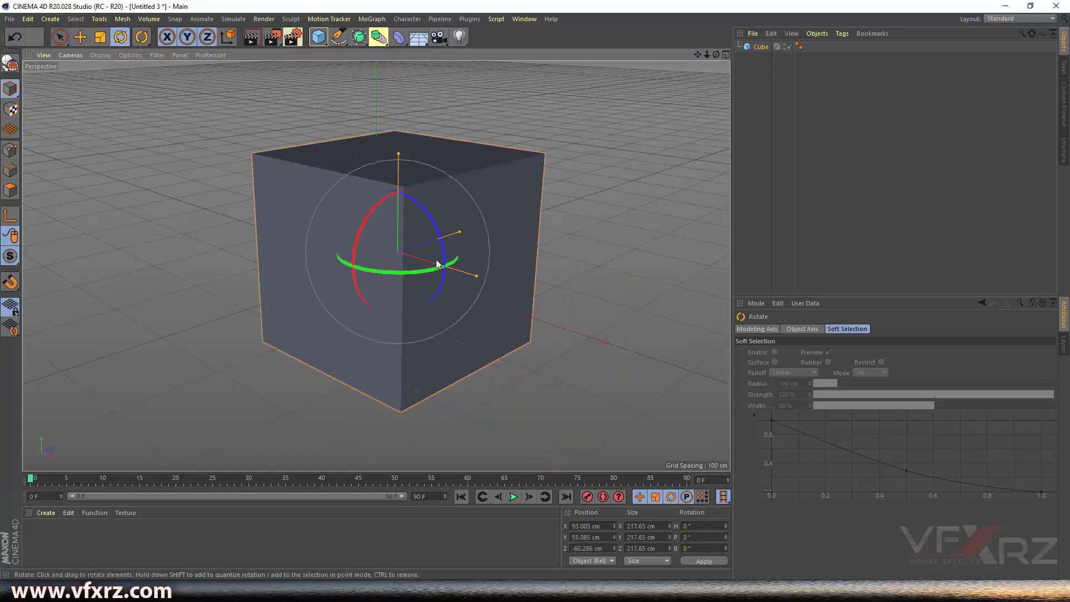
drag(369, 272, 348, 262)
drag(425, 246, 476, 222)
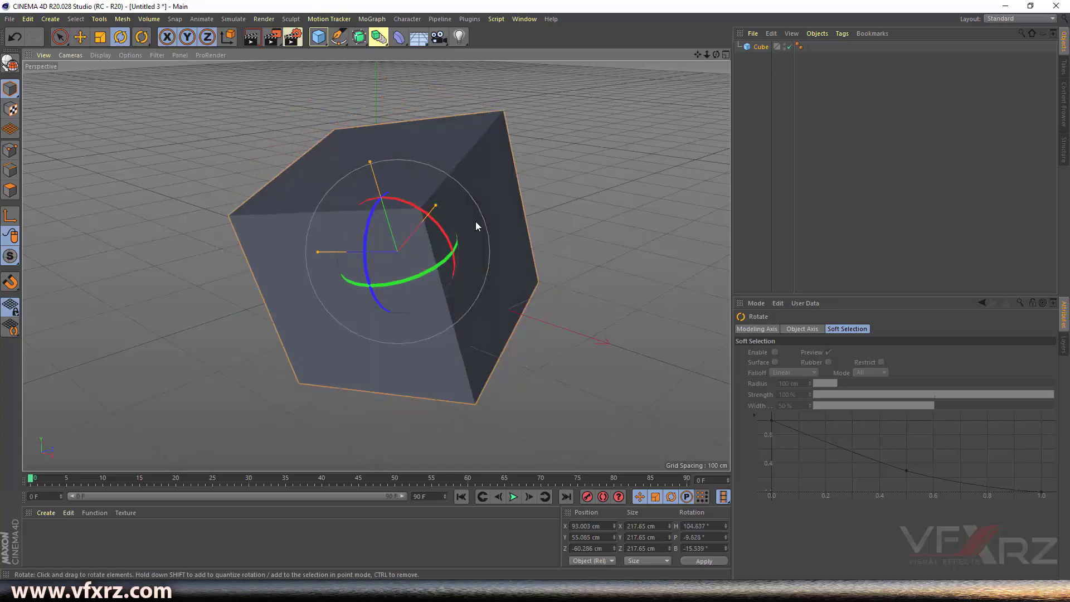
Resize the cube with its axis size handles to about 73 cm in X, 211 cm in Y and 141 cm in Z
click(82, 39)
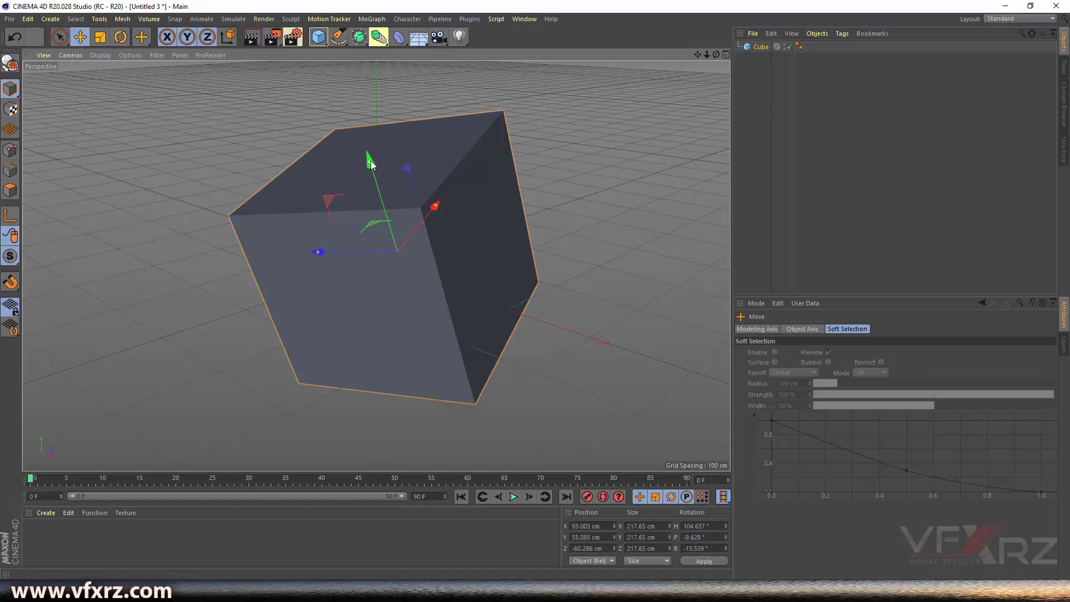
drag(369, 161, 369, 184)
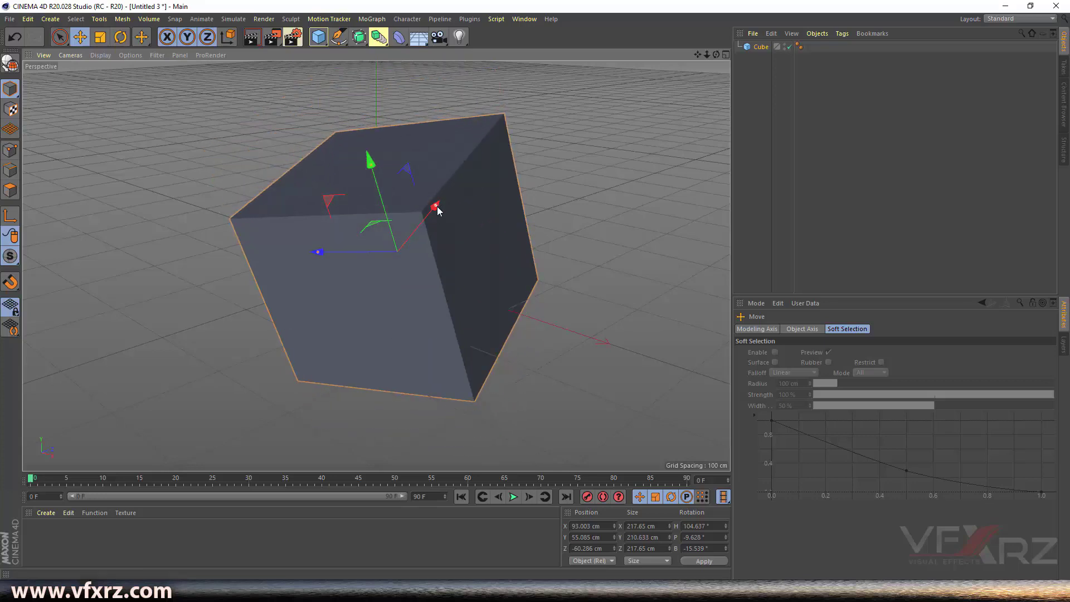
drag(437, 210, 413, 235)
drag(321, 254, 344, 255)
Set the cube's X, Y and Z sizes to 50 cm each in its object properties
click(764, 47)
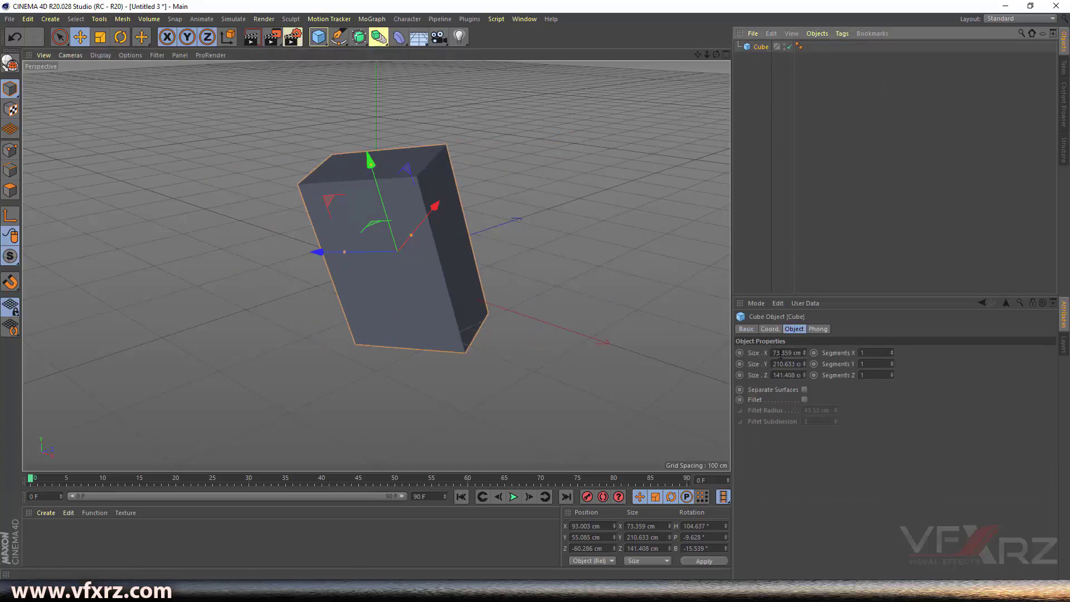
mouse_move(805, 352)
mouse_down()
mouse_move(805, 368)
mouse_move(805, 335)
mouse_move(804, 384)
mouse_move(805, 329)
mouse_move(804, 396)
mouse_move(805, 367)
mouse_up()
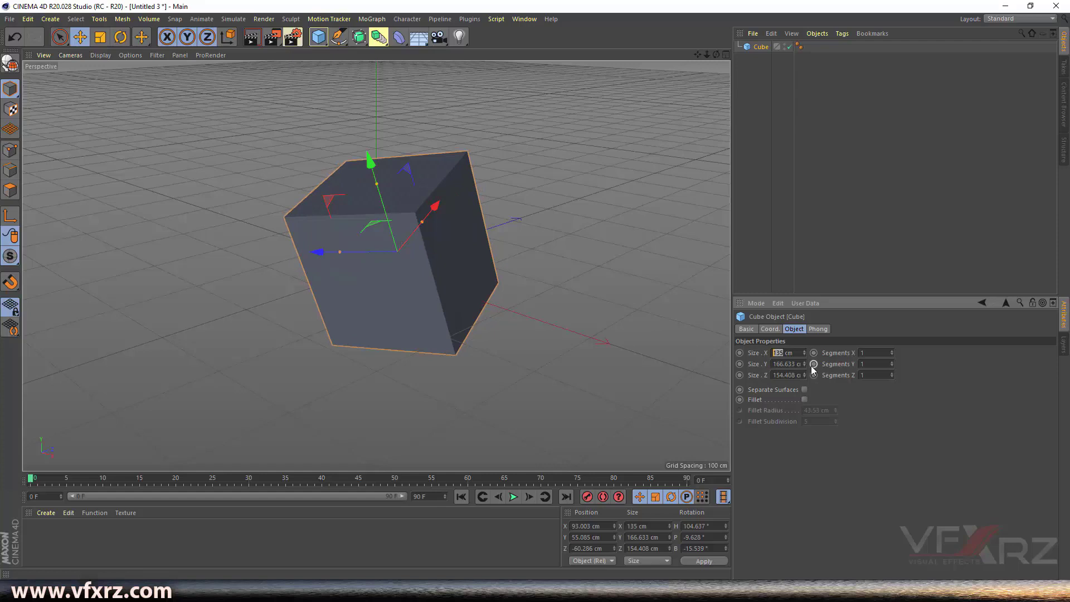
click(782, 364)
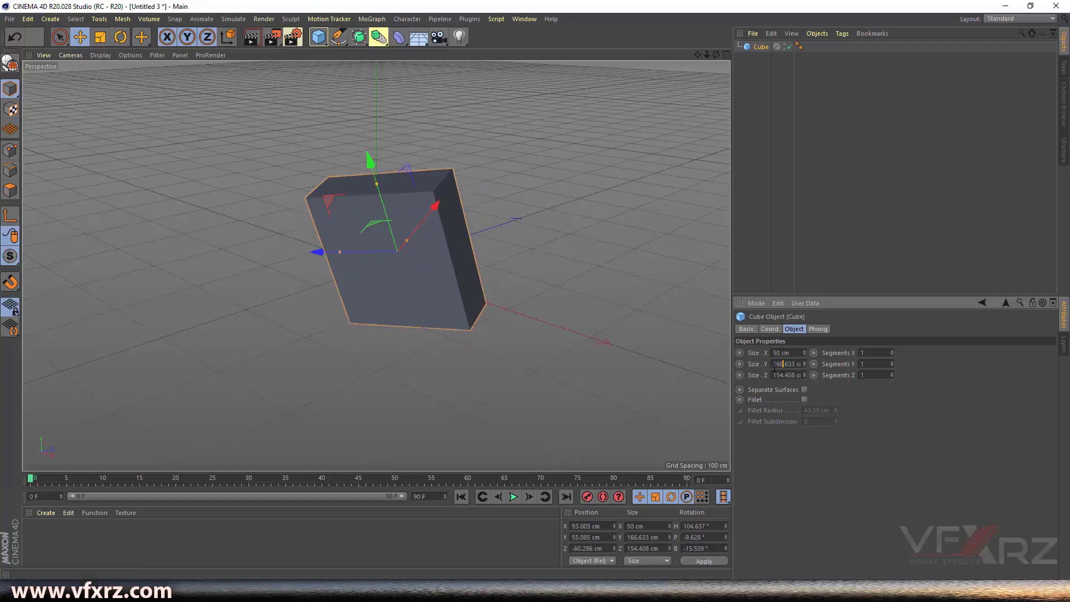
text(50)
drag(774, 377, 761, 379)
text(5)
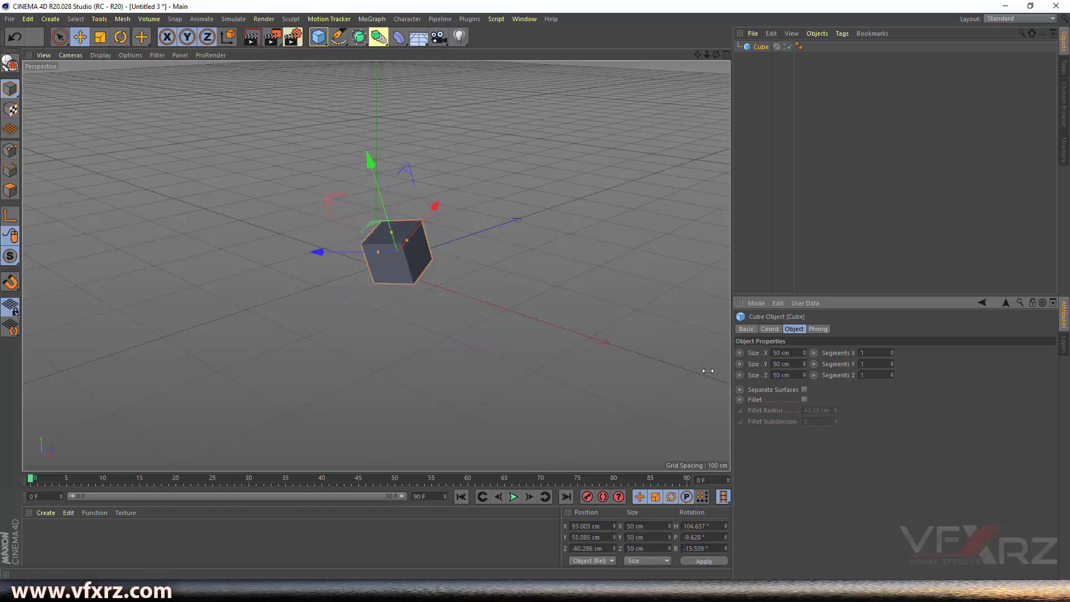
Orbit the view around the cube and set the viewport display mode to Gouraud Shading
mouse_move(716, 55)
mouse_down()
mouse_move(724, 67)
mouse_move(708, 50)
mouse_move(722, 54)
mouse_up()
alt+drag(376, 266, 376, 266)
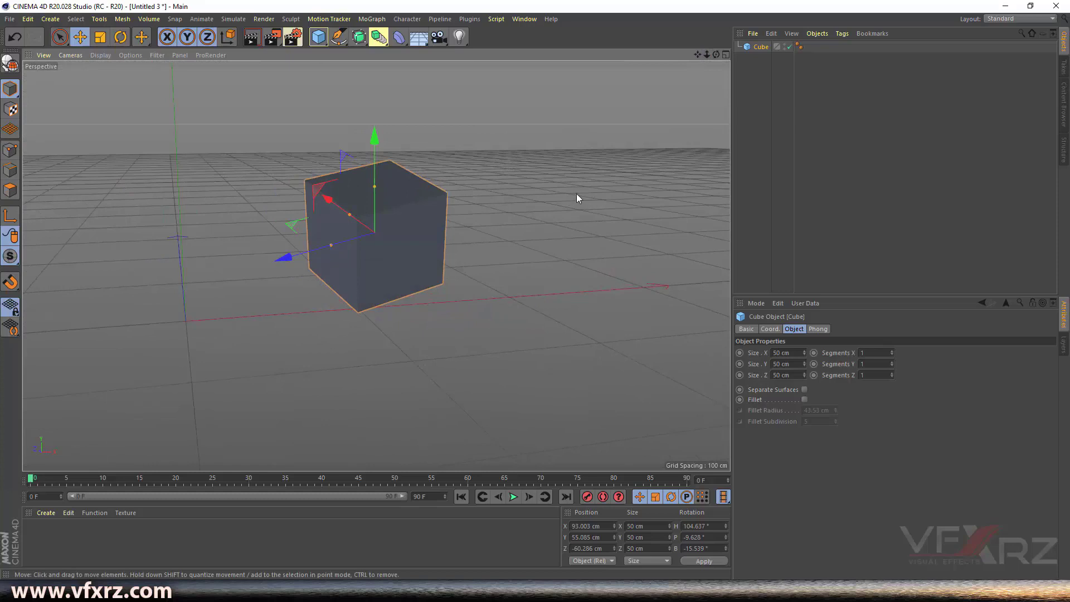
click(100, 55)
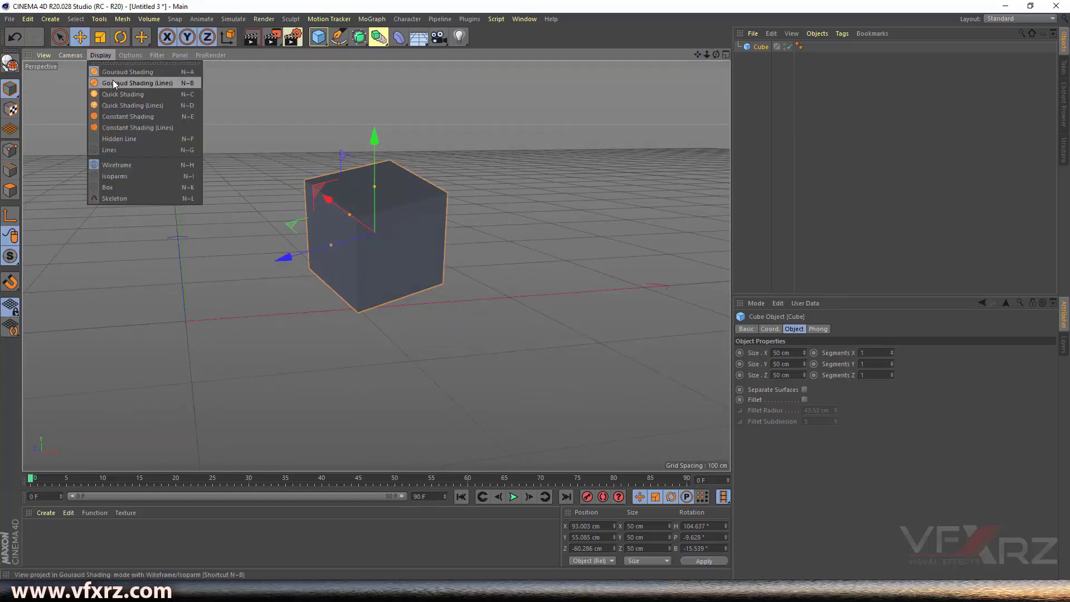
click(155, 73)
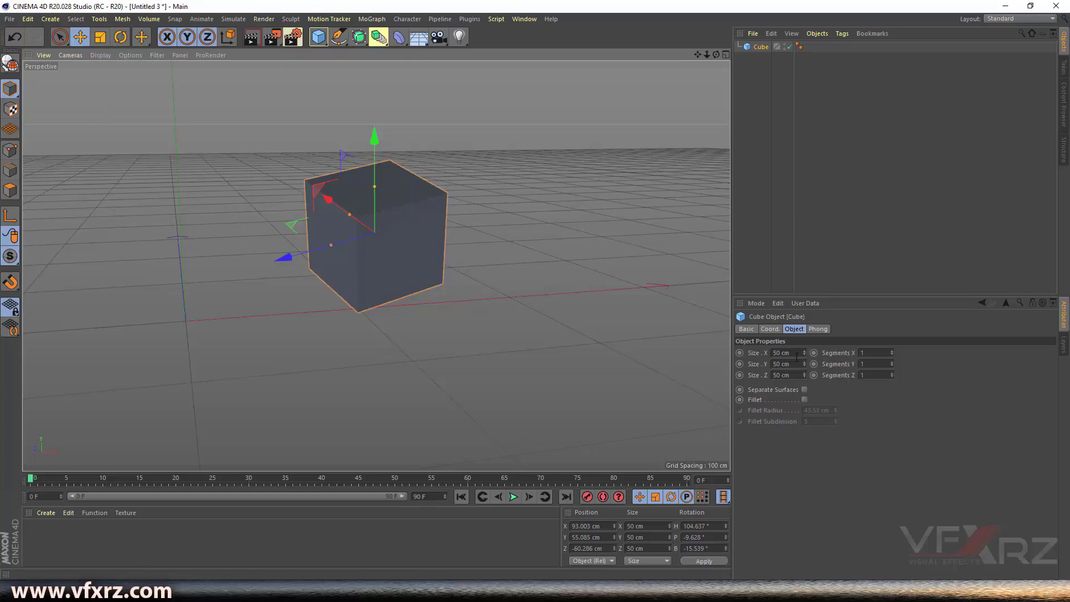
Set the cube's segments to 11 in X and 28 in Y and set the viewport display mode to Gouraud Shading (Lines)
click(876, 351)
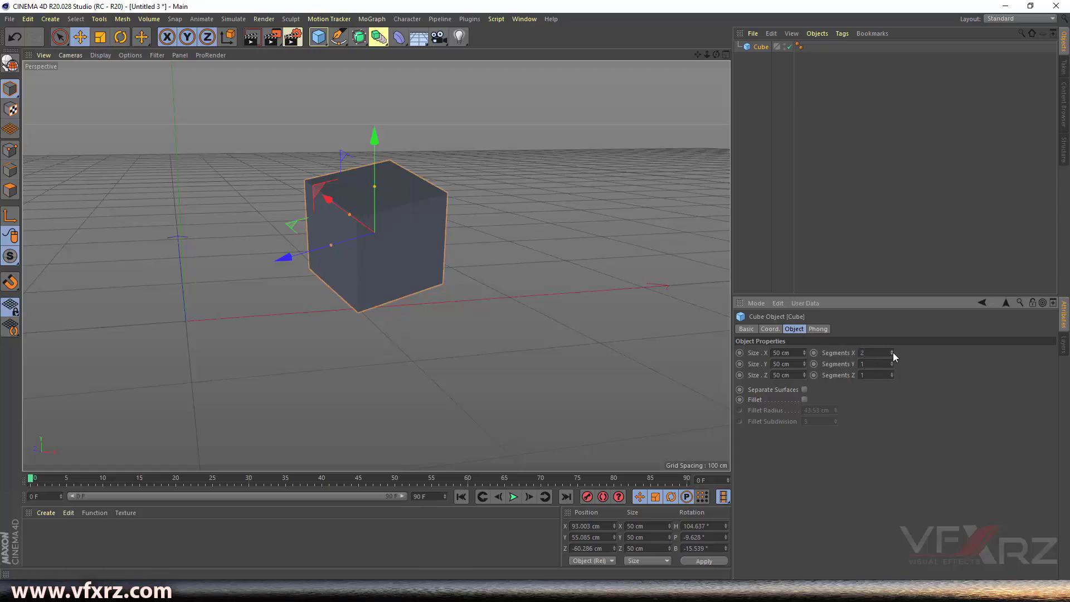
drag(716, 54, 868, 326)
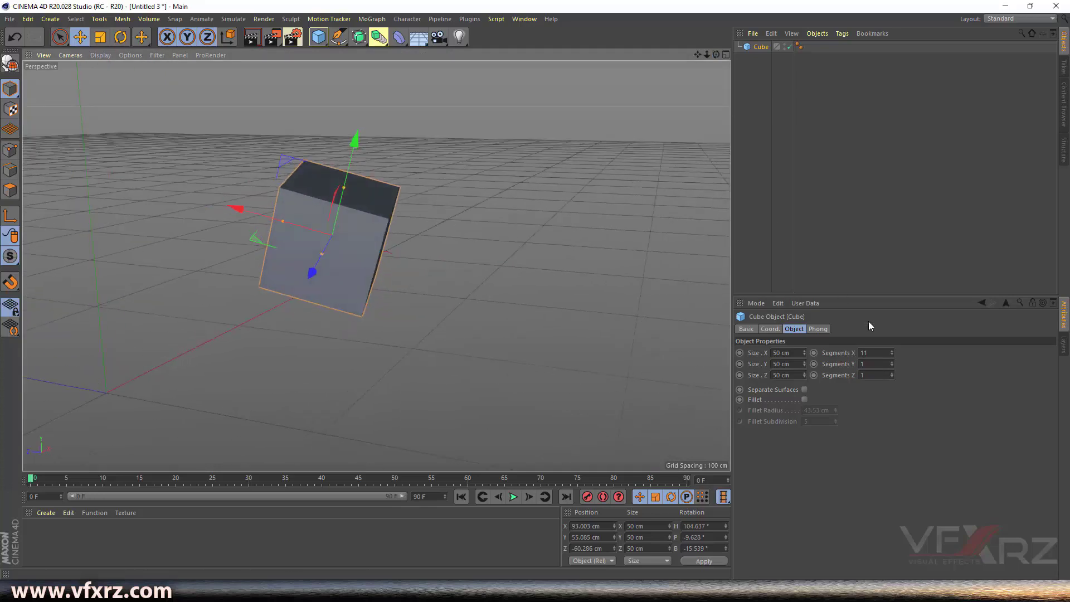
click(889, 362)
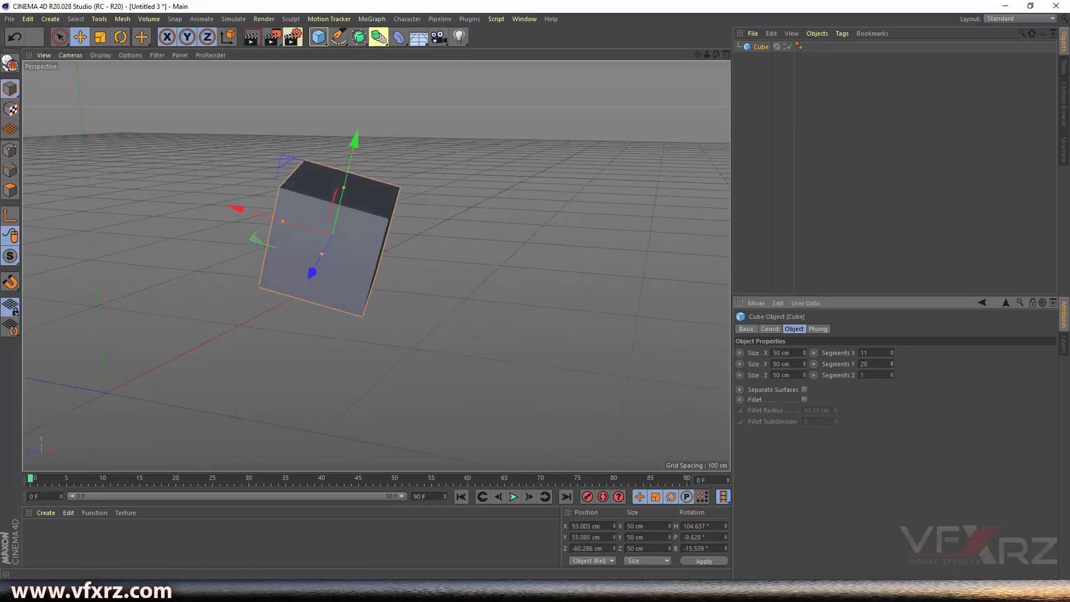
click(96, 56)
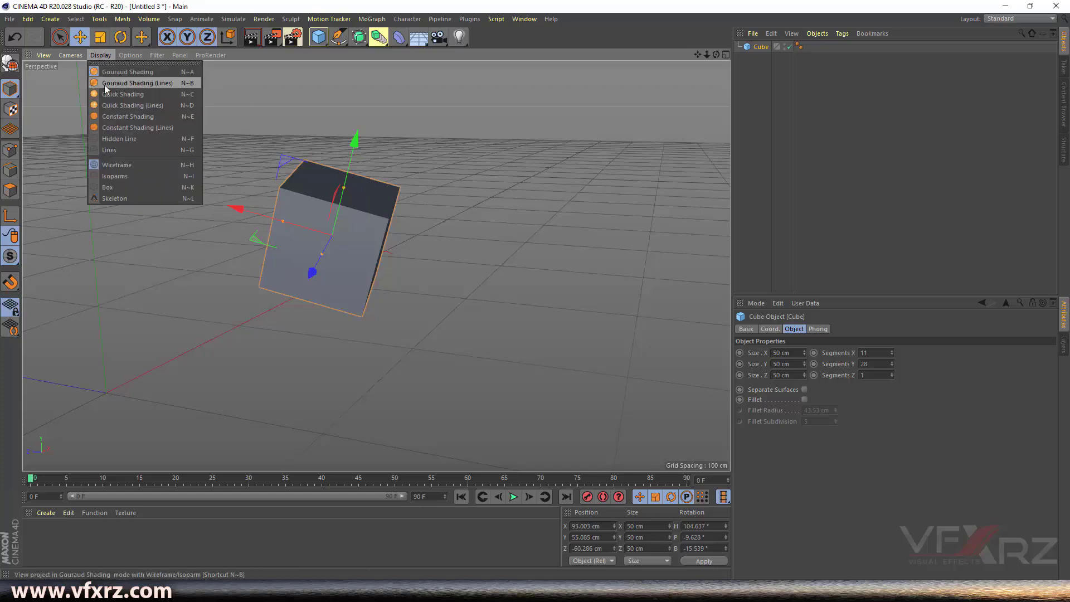
click(134, 84)
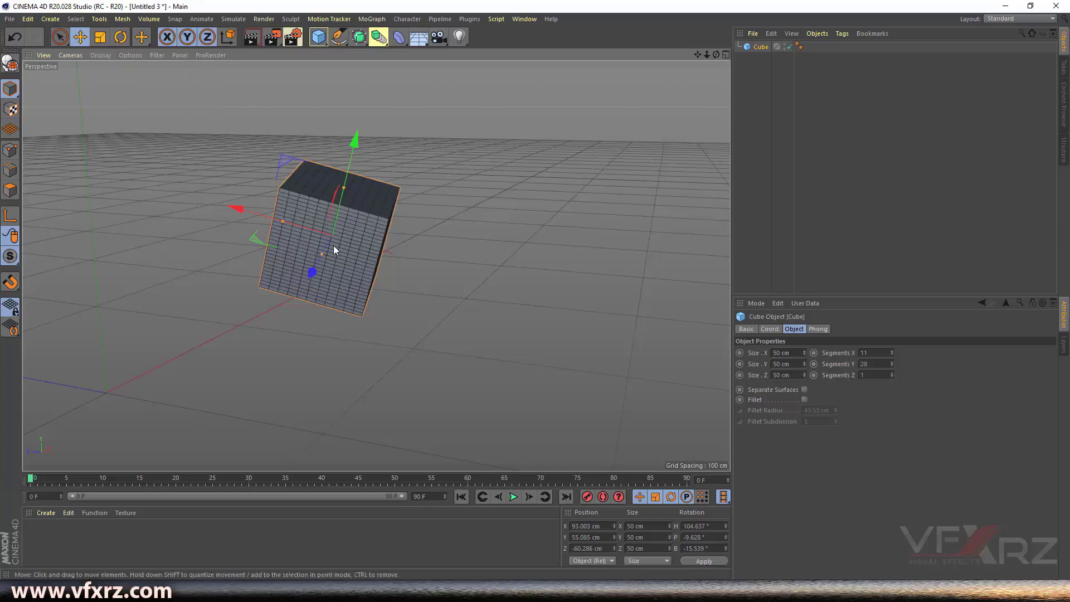
Set the cube's X, Y and Z segments to 10 each in its object properties
scroll(329, 243, up, 2)
mouse_move(891, 363)
mouse_down()
mouse_move(852, 363)
mouse_move(885, 353)
mouse_up()
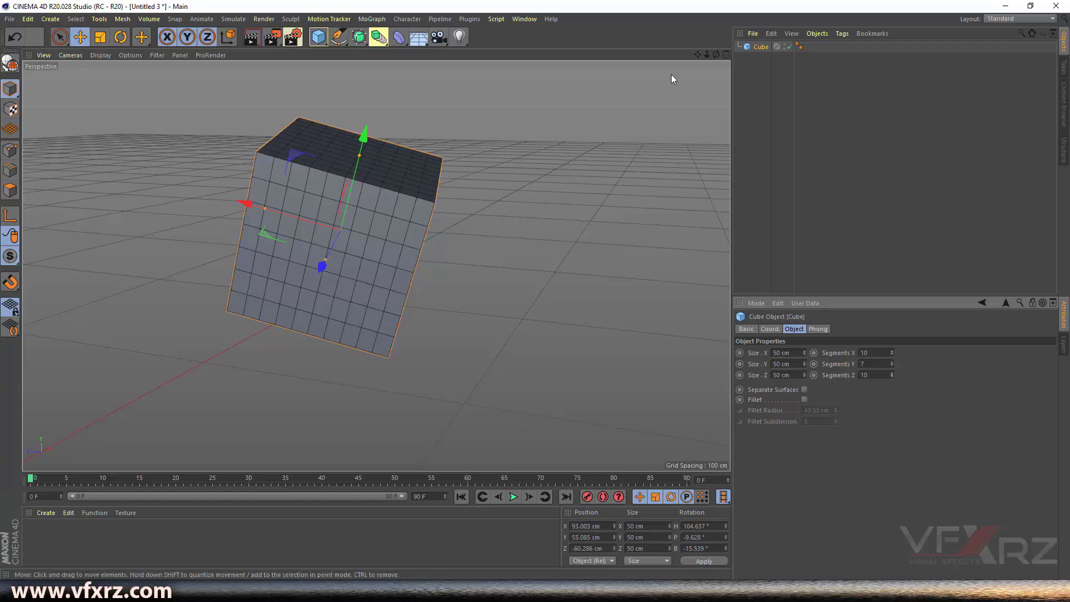
drag(715, 54, 720, 180)
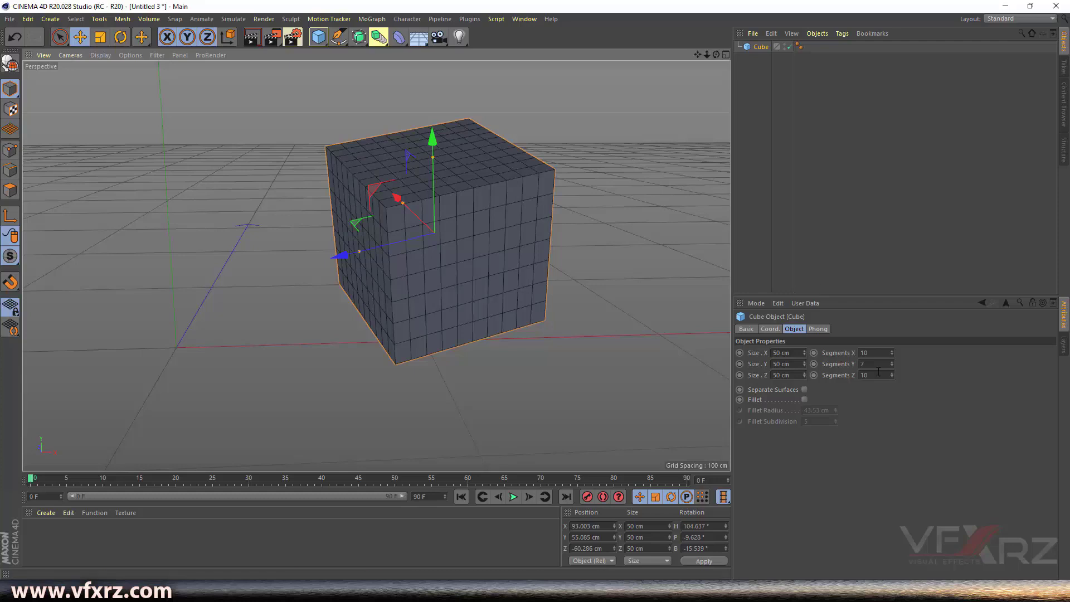
click(863, 363)
key(Return)
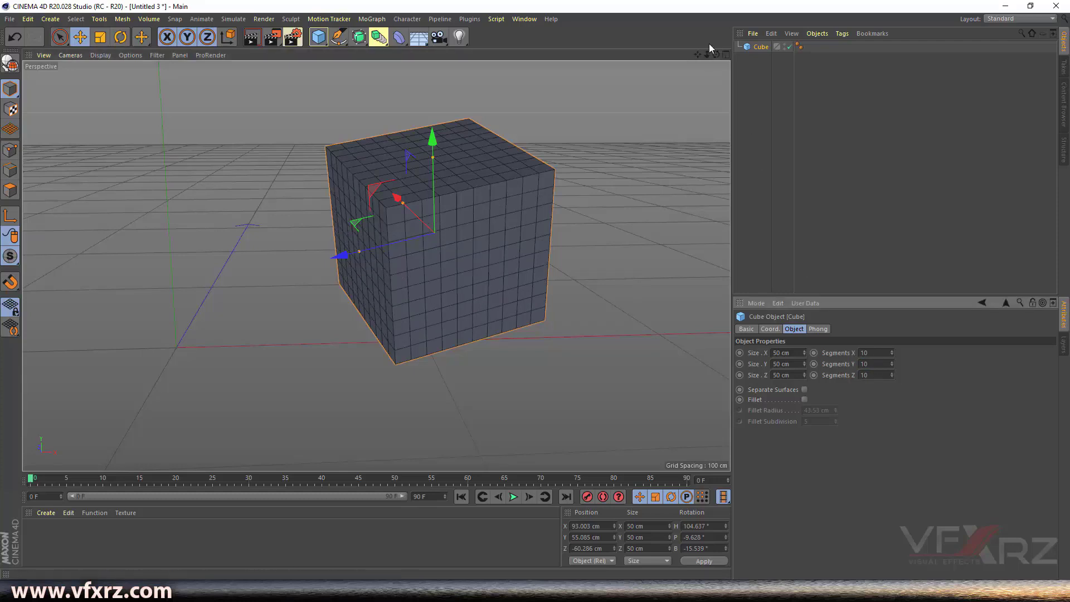
Orbit, pan and zoom the perspective view to examine the segmented cube from different angles
drag(715, 55, 719, 128)
alt+drag(376, 265, 376, 265)
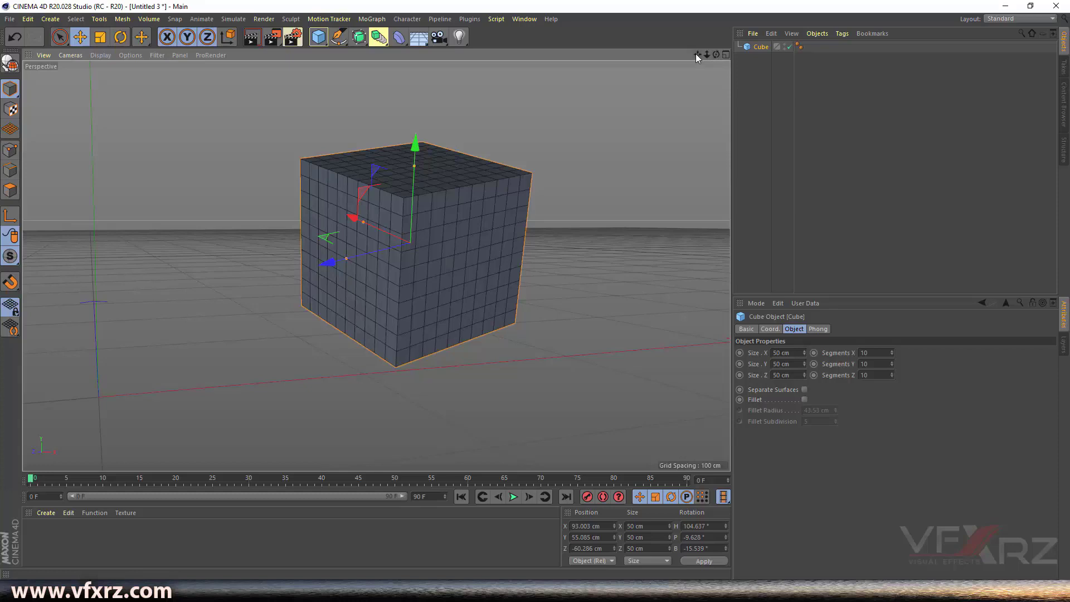
drag(696, 57, 376, 266)
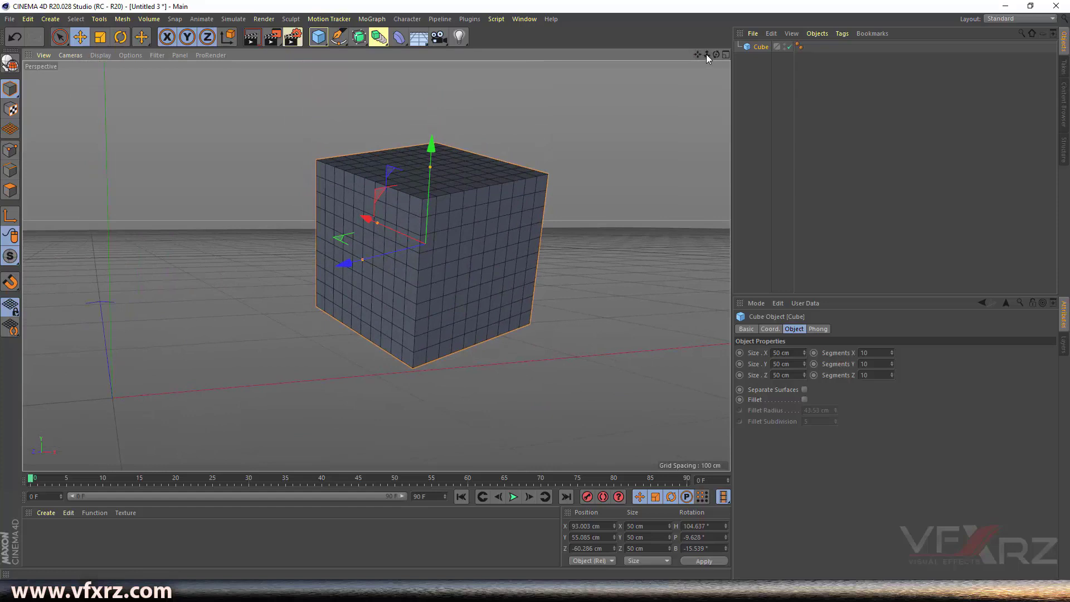
drag(706, 55, 376, 265)
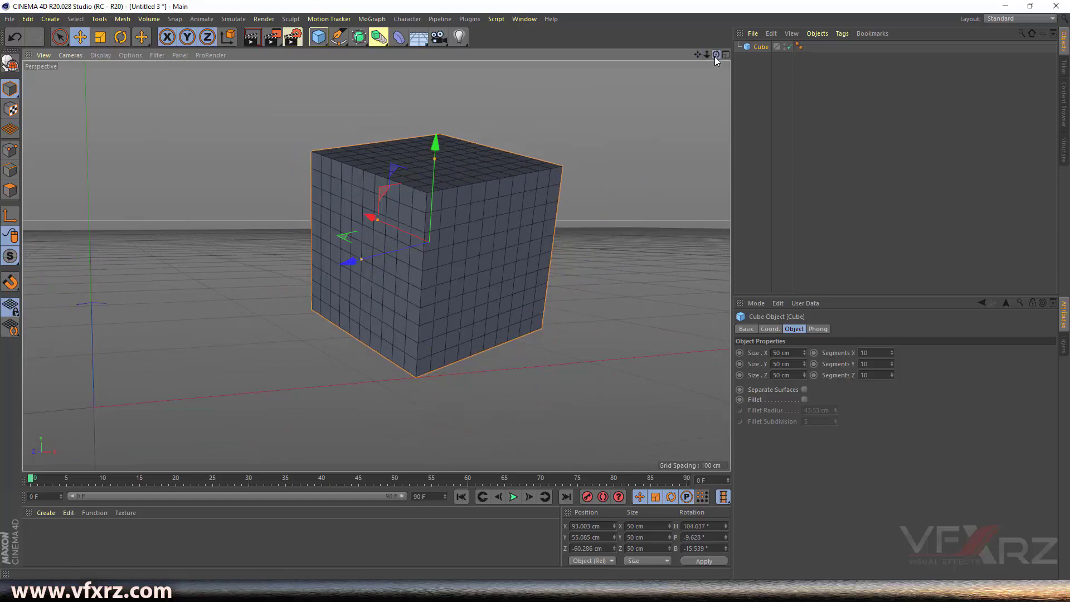
drag(715, 55, 916, 152)
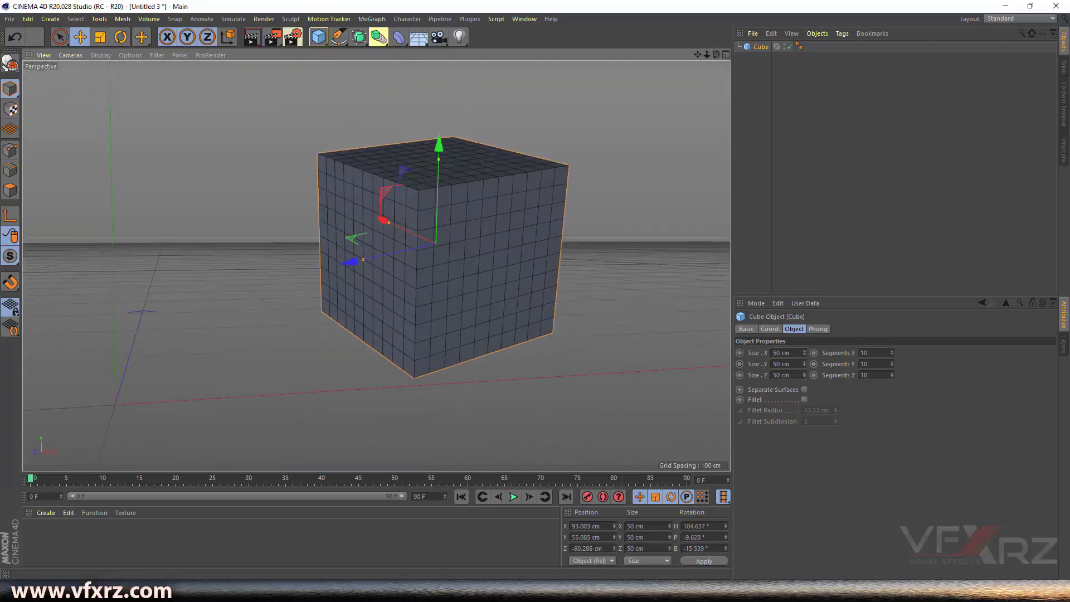
Switch the viewport to the four-view layout and add a second cube to the scene
click(725, 54)
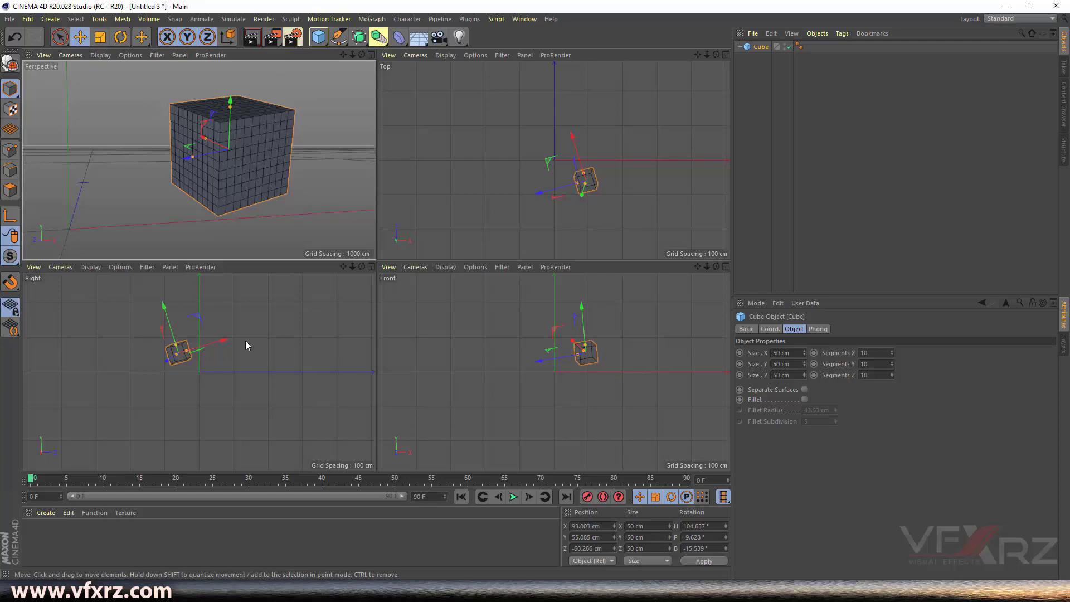
drag(342, 55, 338, 56)
click(318, 37)
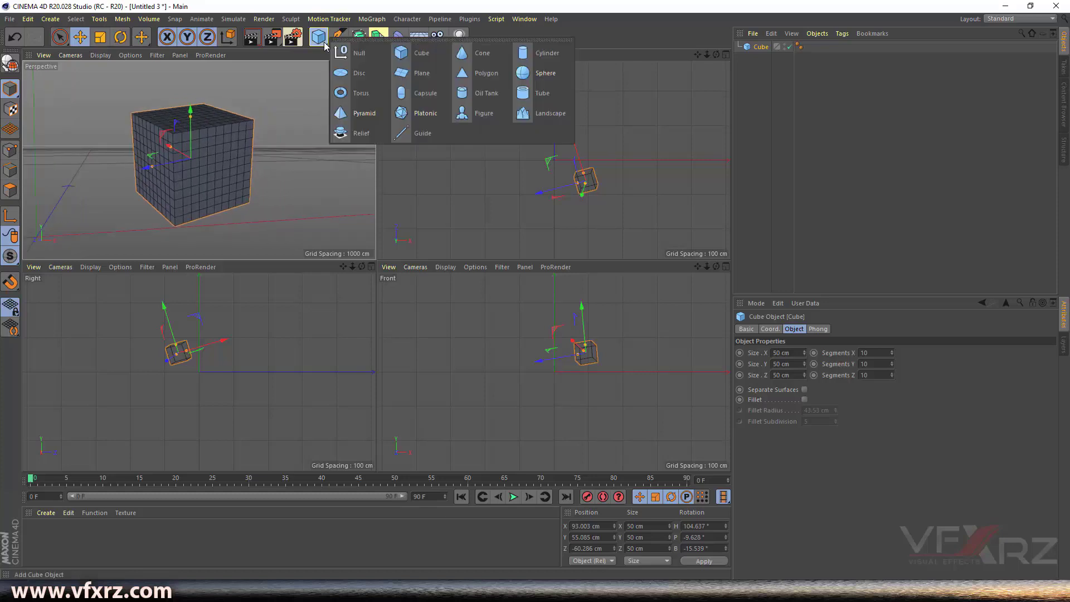
click(362, 53)
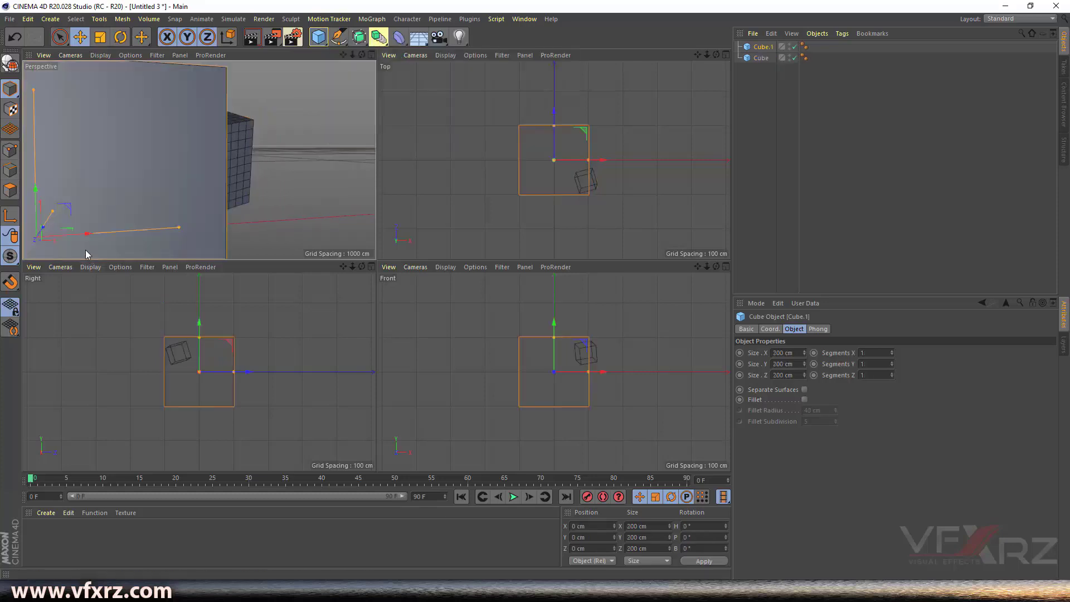
Resize the second cube to about 61 × 65 × 56 cm and move it to about X 159, Y 55, Z 14 cm
drag(342, 54, 375, 203)
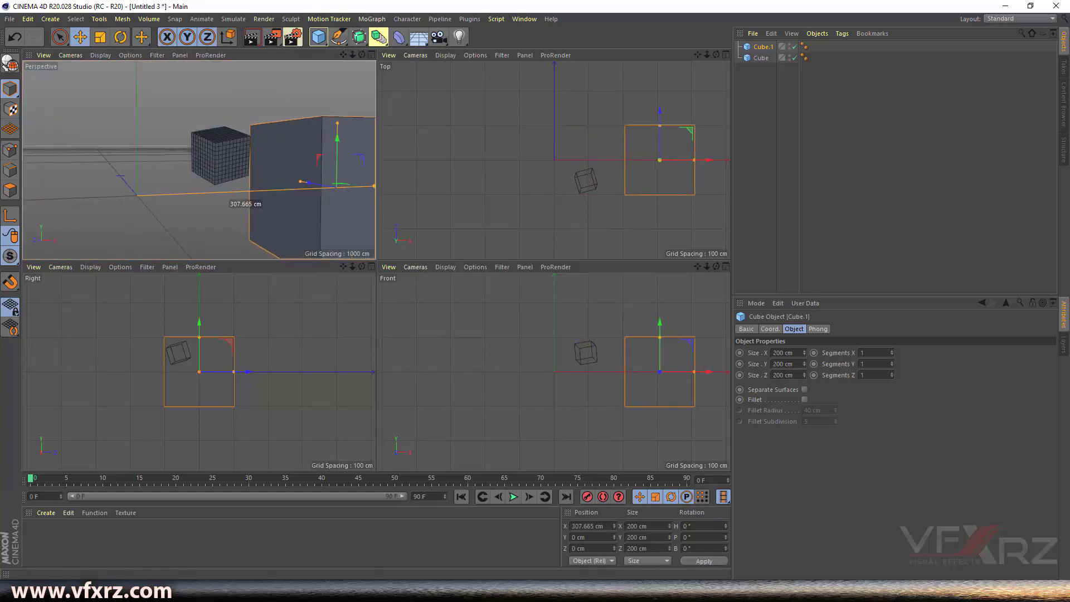
drag(310, 181, 261, 177)
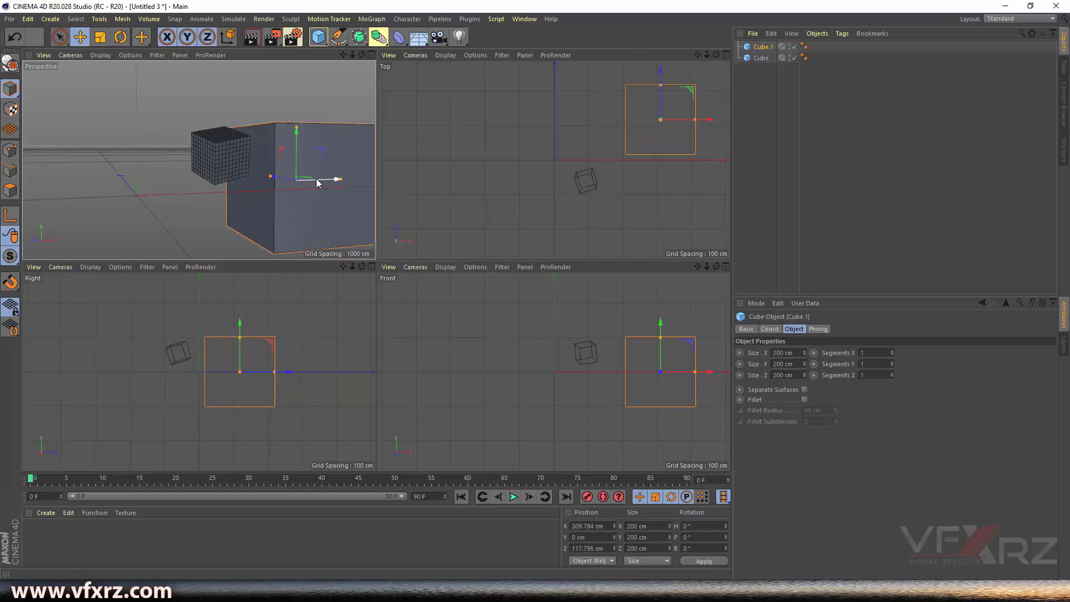
drag(663, 74, 662, 118)
drag(709, 165, 678, 163)
drag(628, 130, 631, 164)
drag(610, 113, 610, 135)
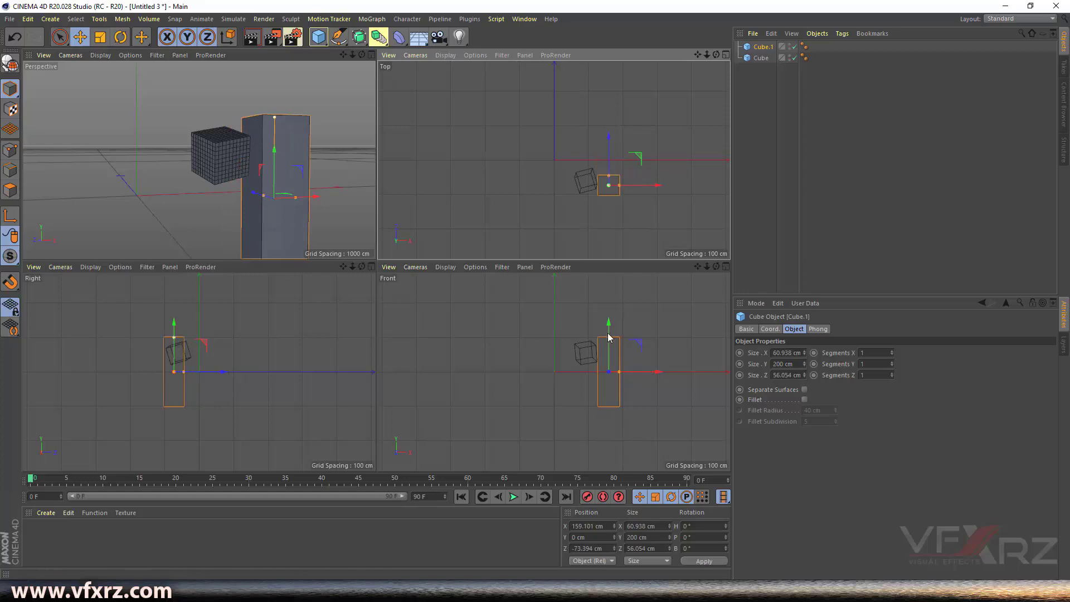
mouse_move(608, 338)
mouse_down()
mouse_move(605, 374)
mouse_move(607, 327)
mouse_up()
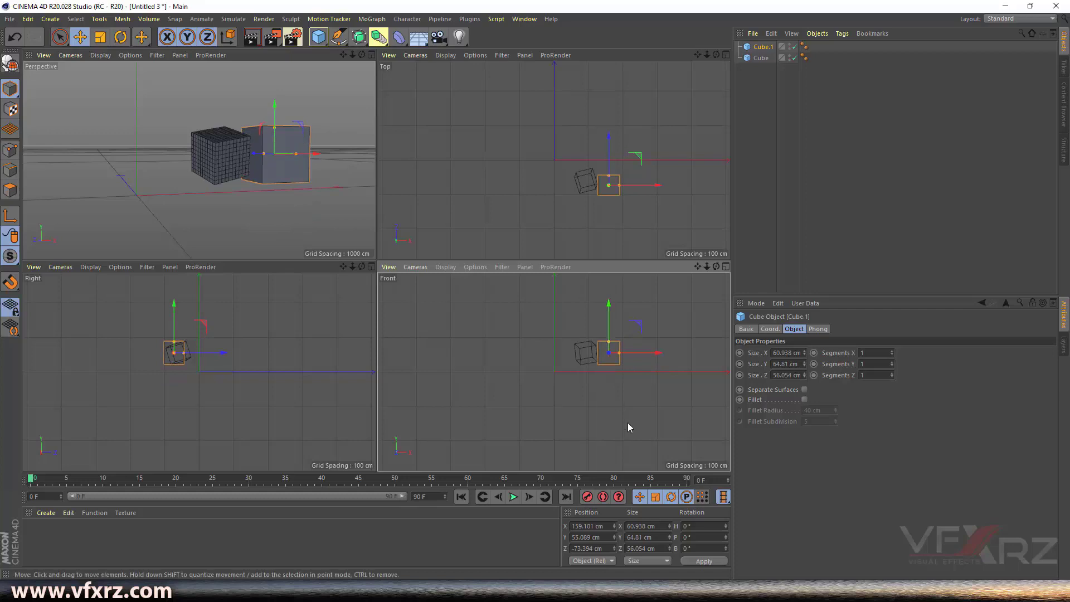
mouse_move(226, 352)
mouse_down()
mouse_move(248, 358)
mouse_move(212, 354)
mouse_move(243, 355)
mouse_up()
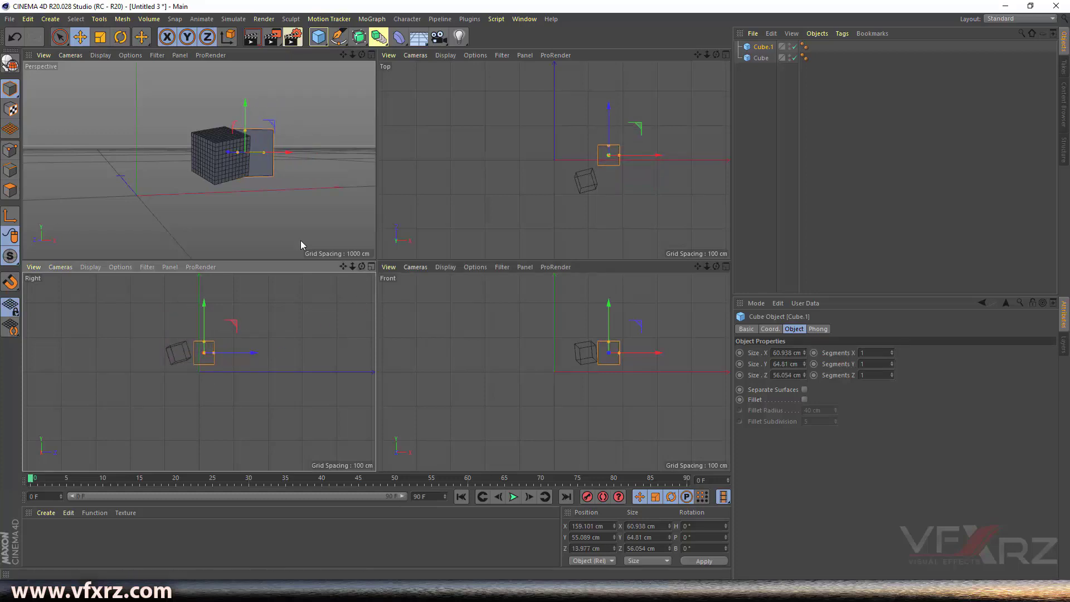
Maximize the perspective, top, right and front views one after another, and return to the perspective view to orbit around both cubes
click(371, 54)
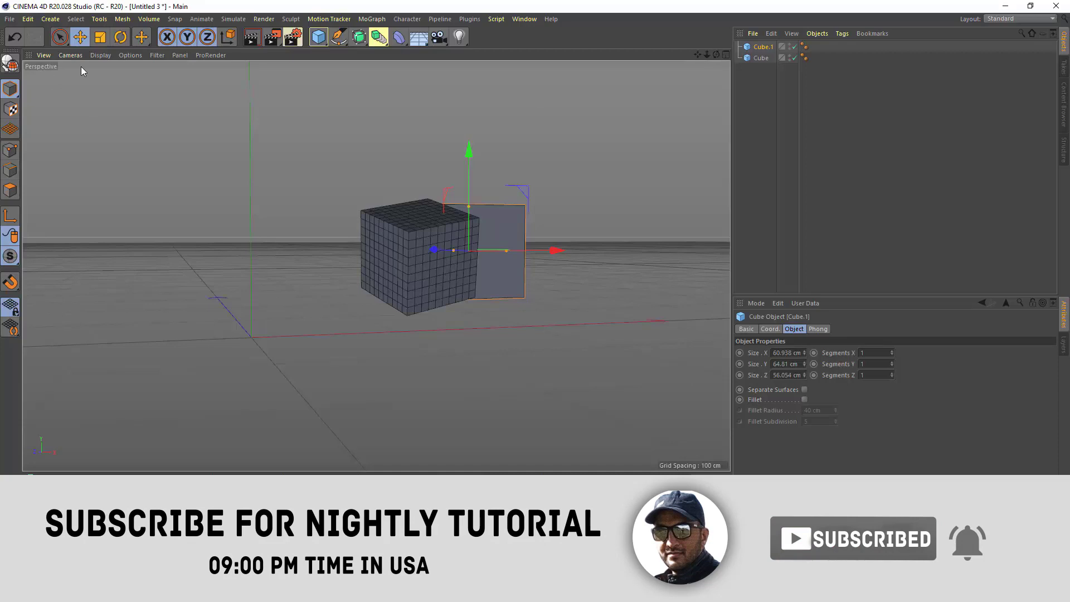
key(F2)
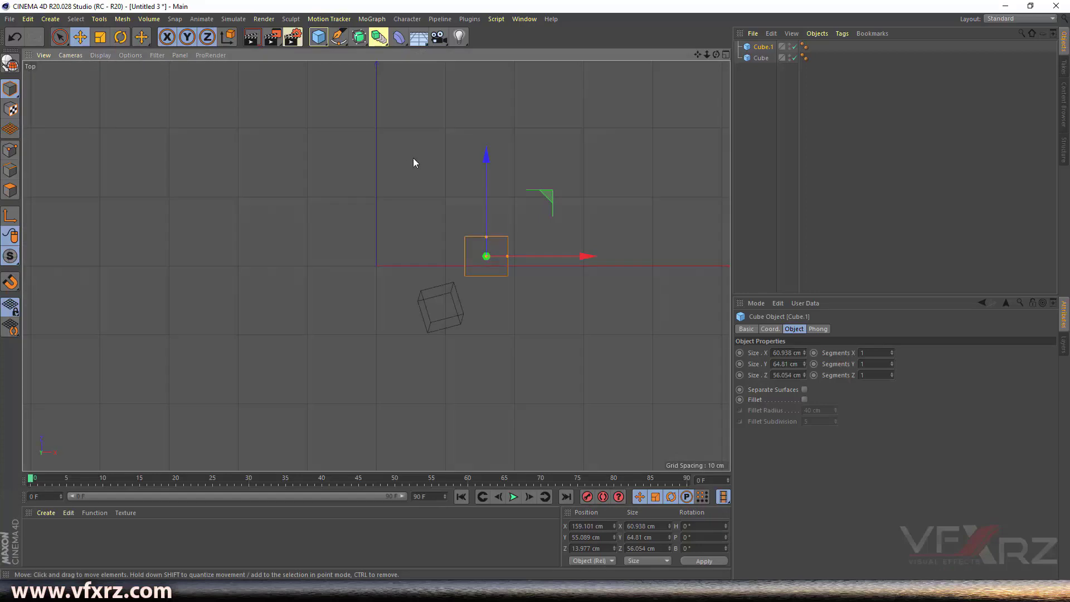
key(F3)
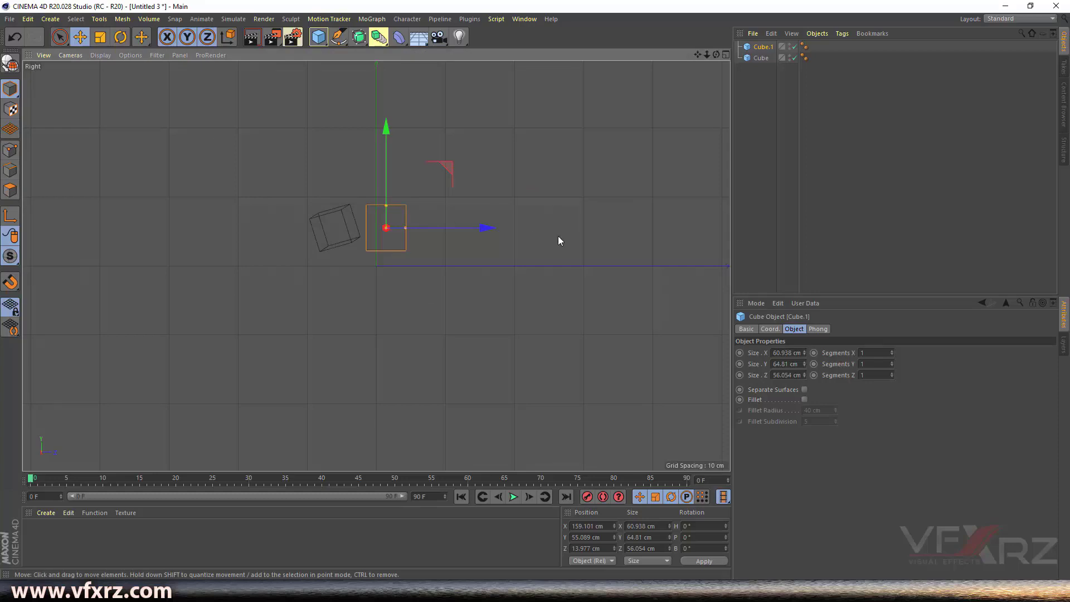
key(F4)
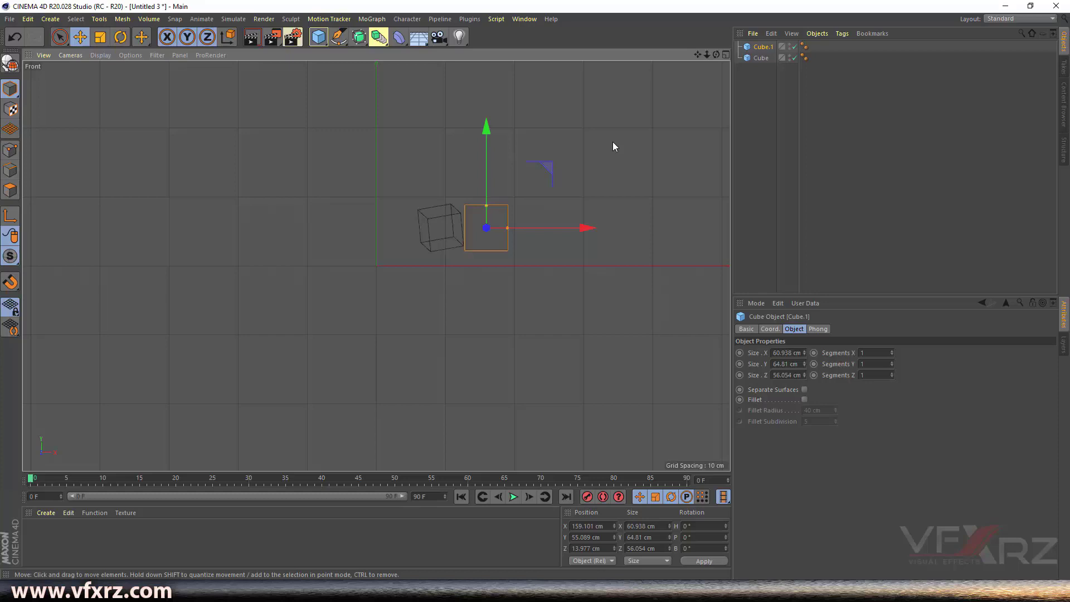
key(F1)
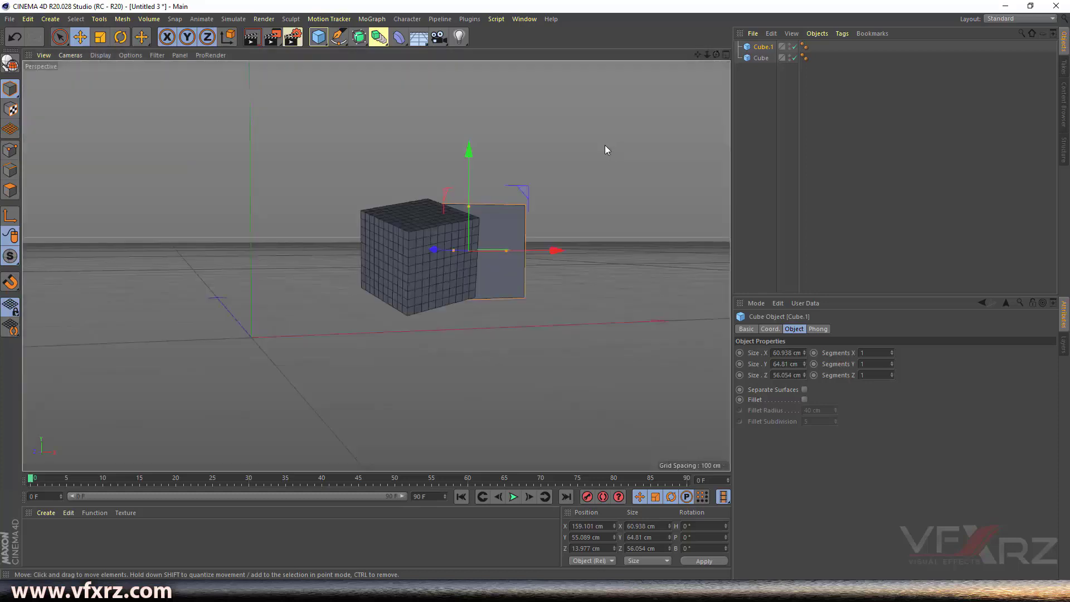
drag(716, 54, 613, 54)
drag(714, 55, 769, 62)
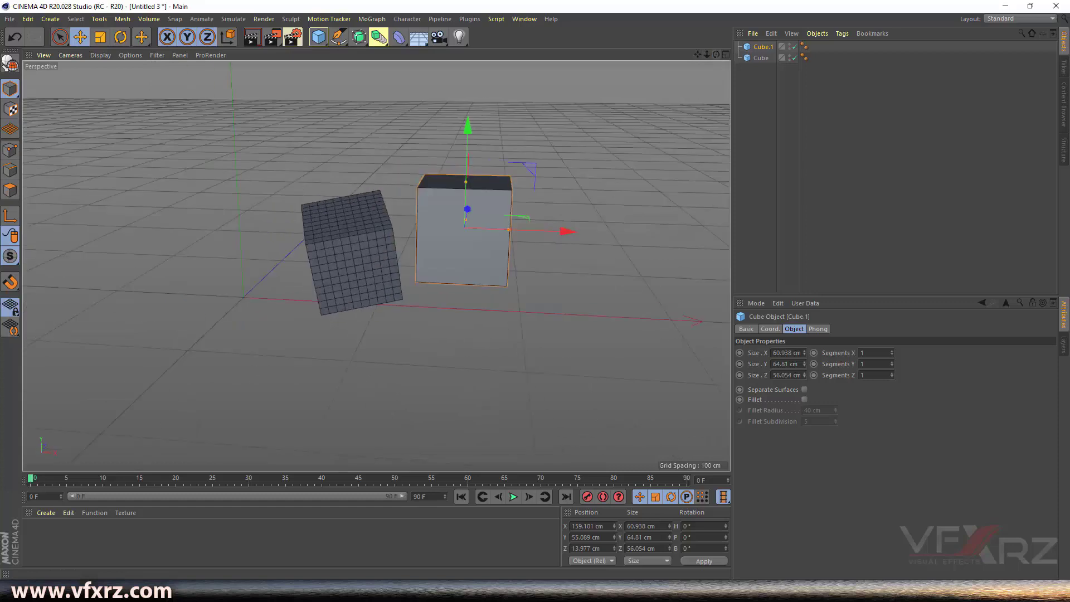
Create a new project, add a cube and stretch it to about 1748 cm in Z
click(9, 18)
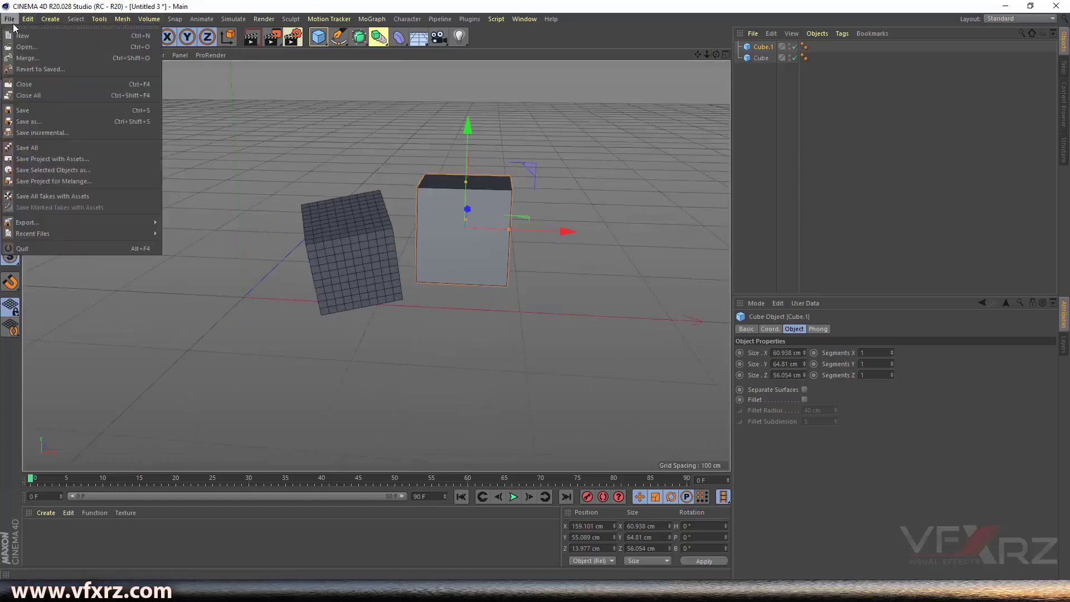
click(50, 35)
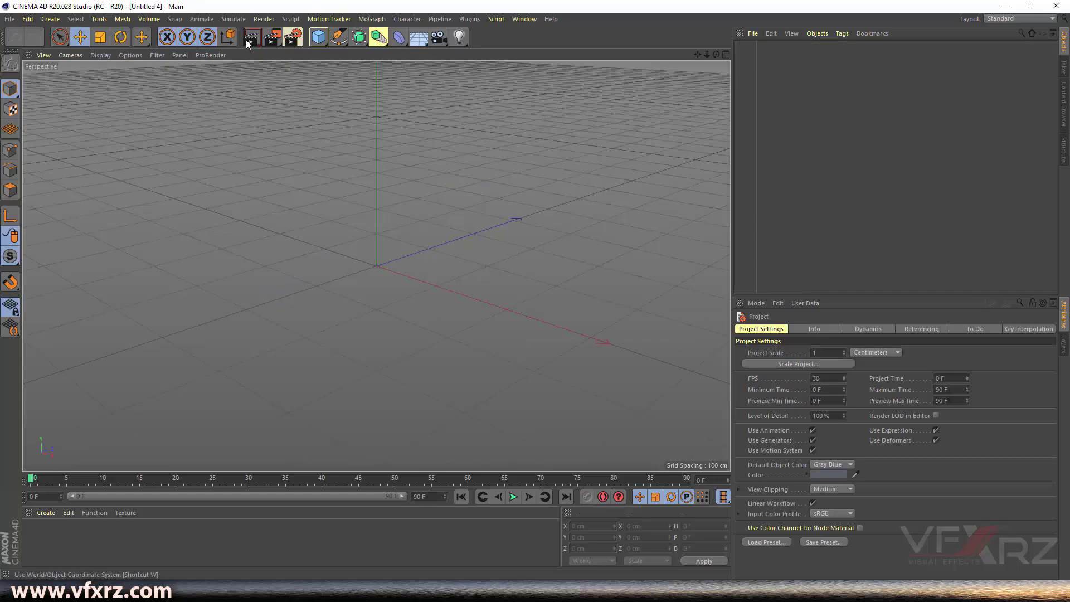
click(318, 37)
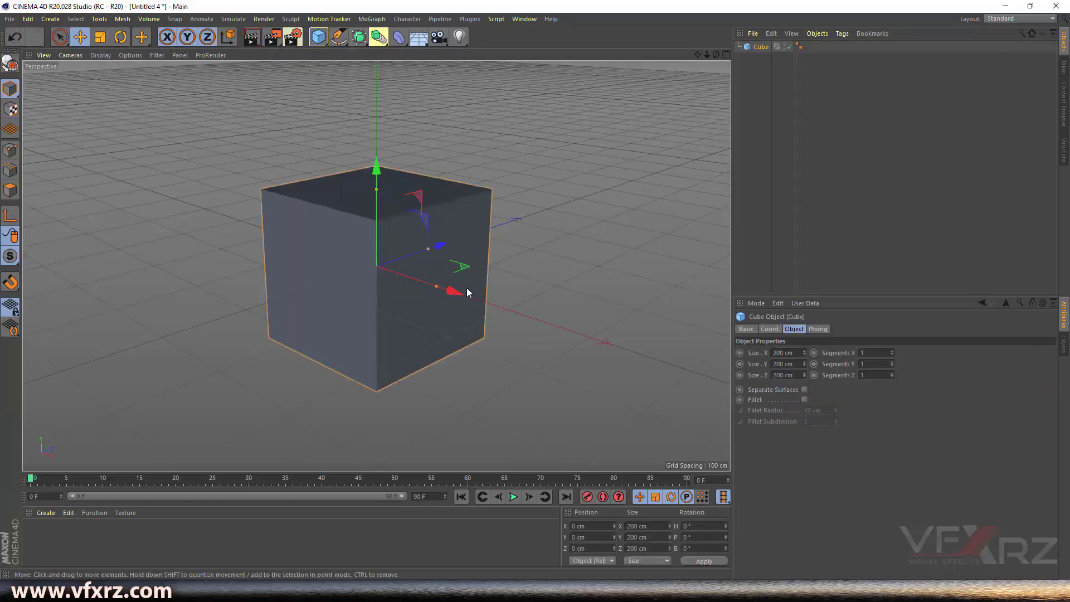
drag(432, 246, 601, 216)
drag(707, 52, 768, 6)
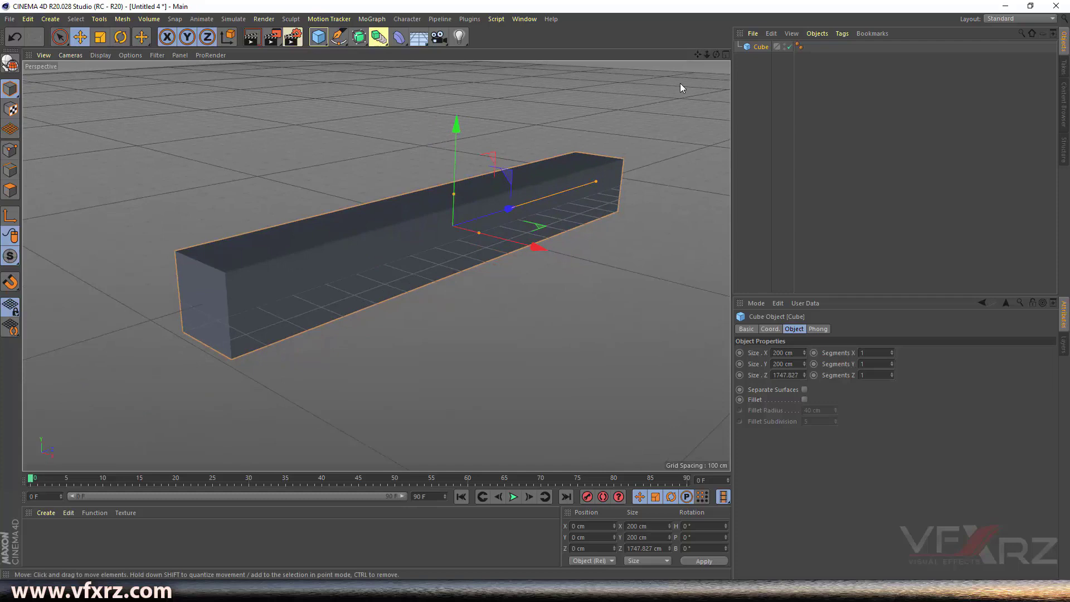
Switch to the open project Untitled 3 and on to 1.c4d, and examine its Welcome text scene
click(523, 19)
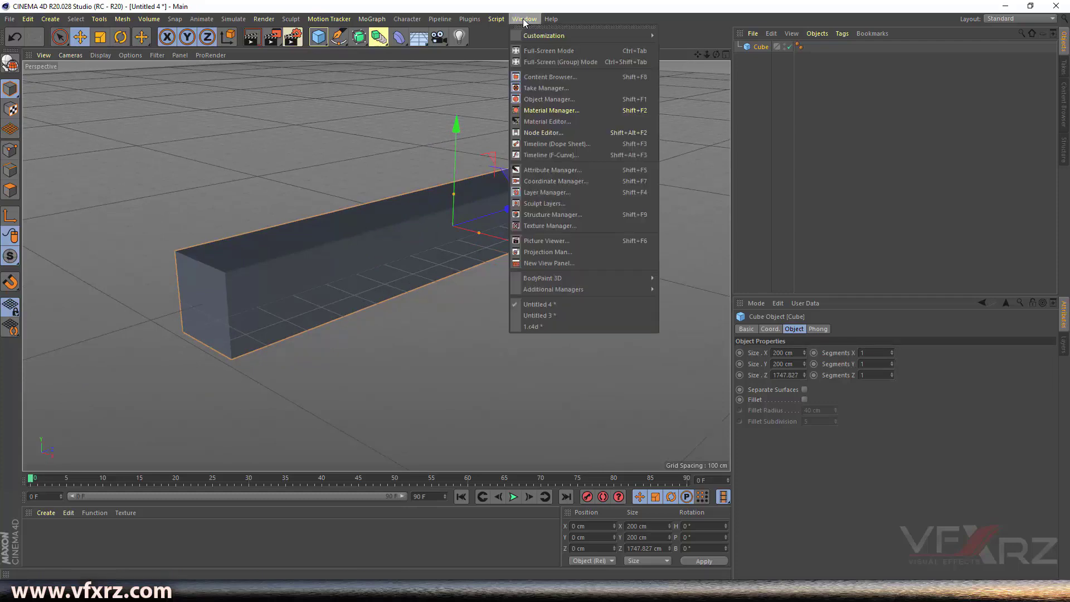
click(559, 316)
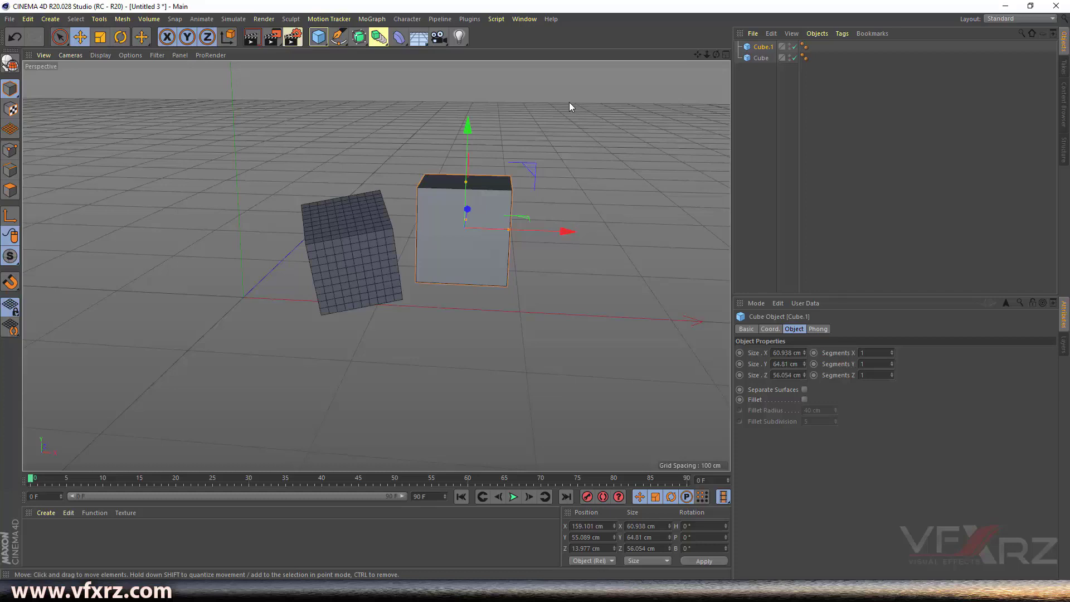
click(526, 19)
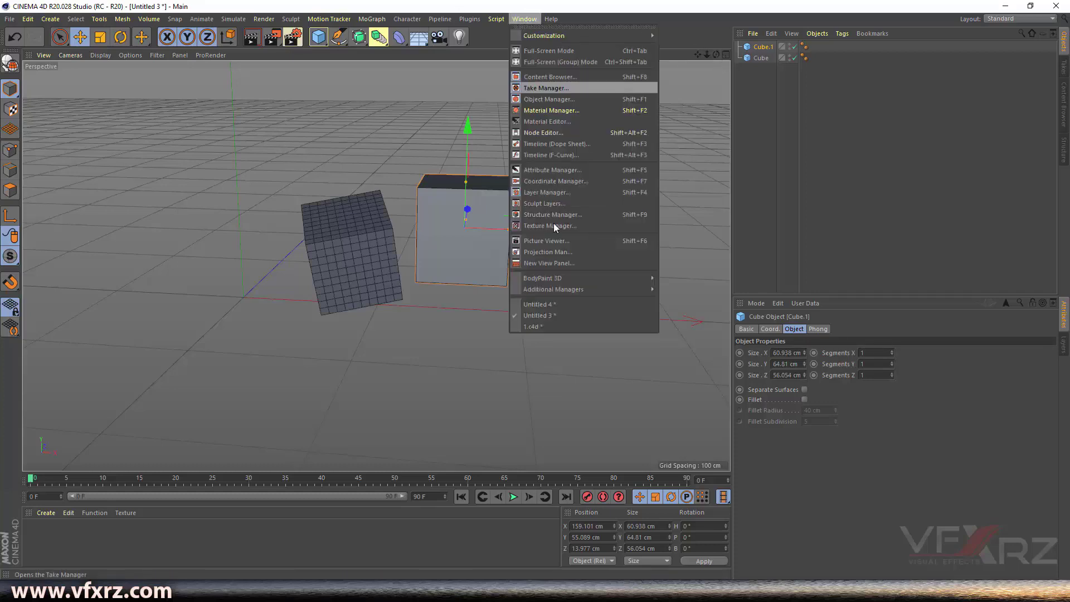
click(545, 327)
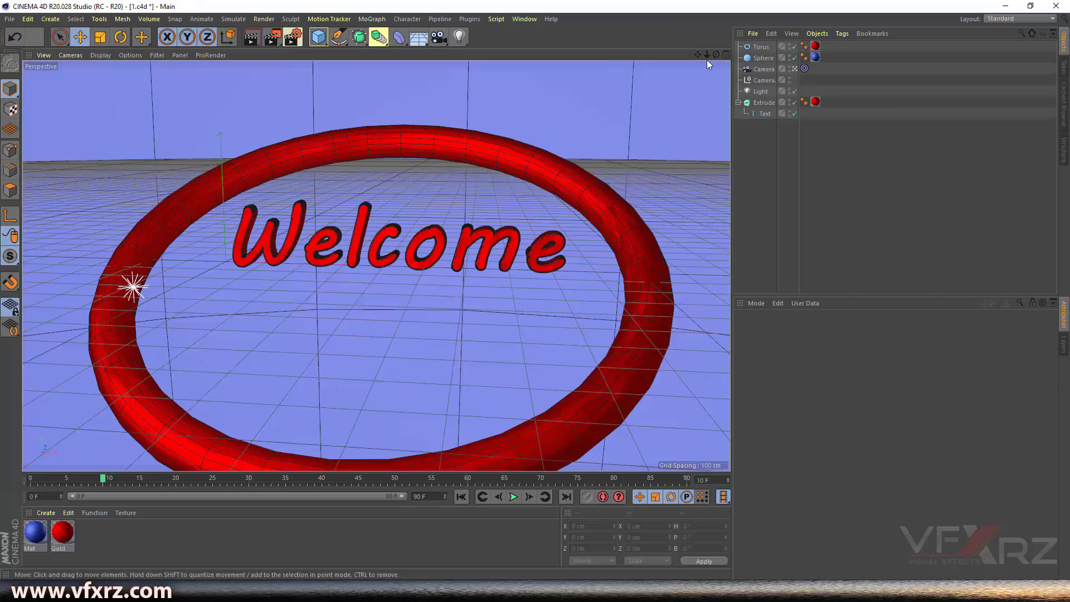
mouse_move(697, 54)
mouse_down()
mouse_move(718, 53)
mouse_move(707, 58)
mouse_up()
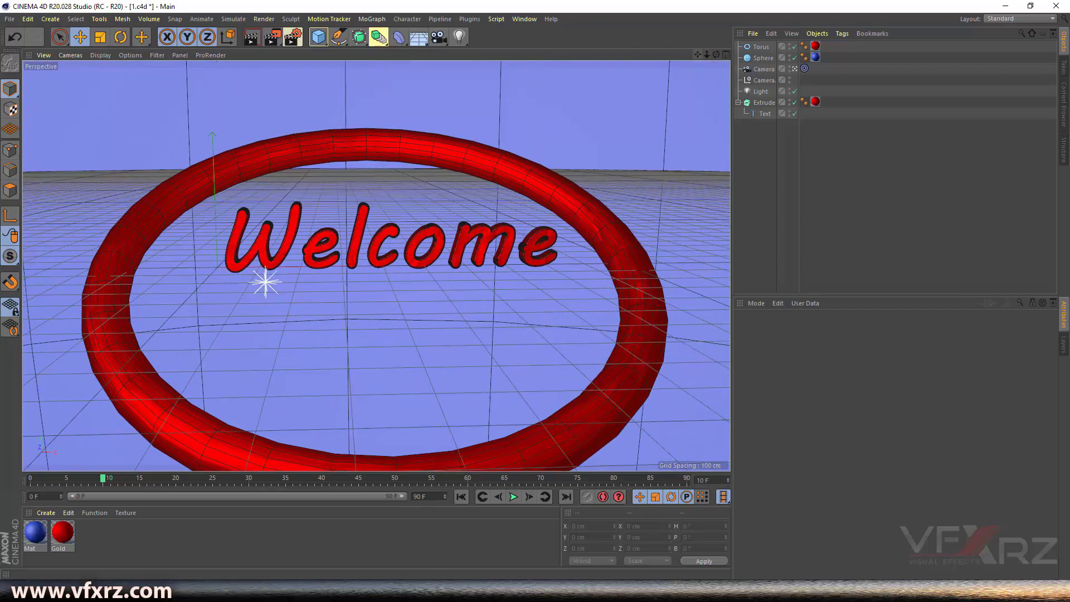
Switch among the open projects, from 1.c4d to Untitled 4, then Untitled 3, and back to 1.c4d
click(524, 19)
click(567, 305)
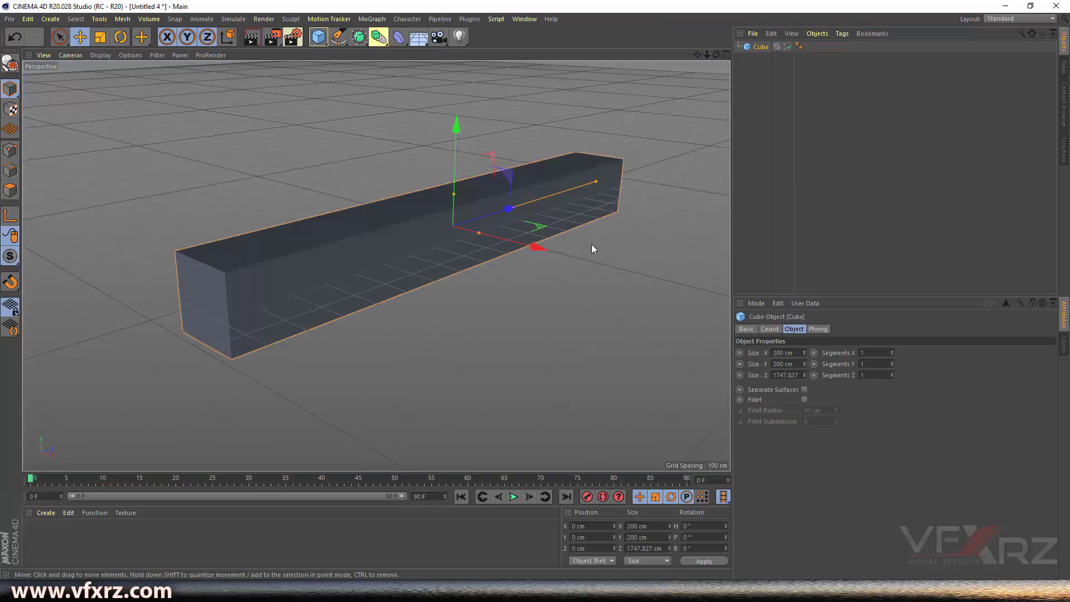
click(530, 19)
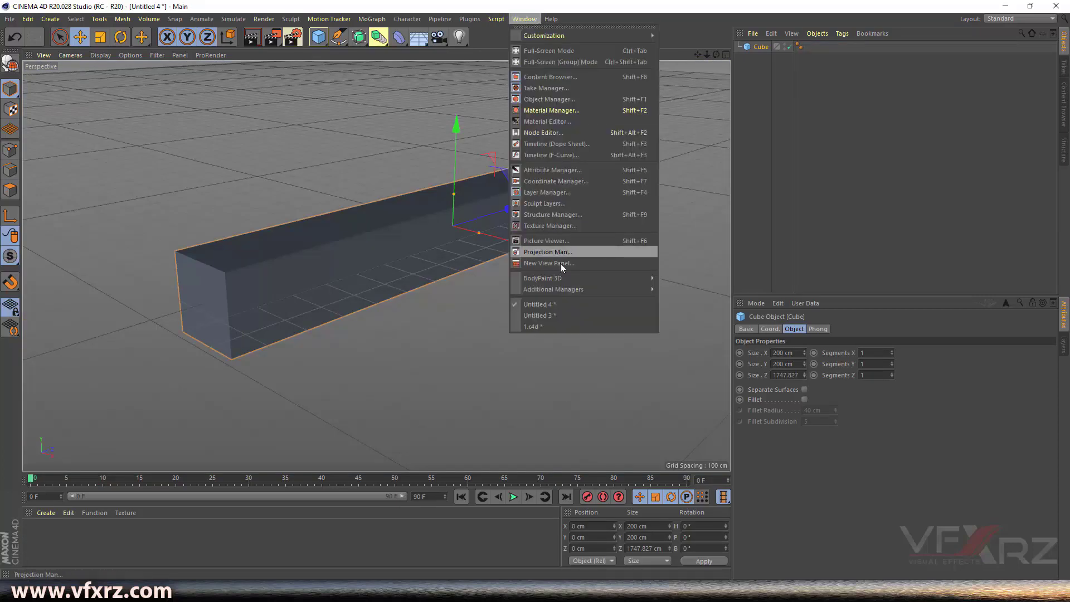
click(553, 316)
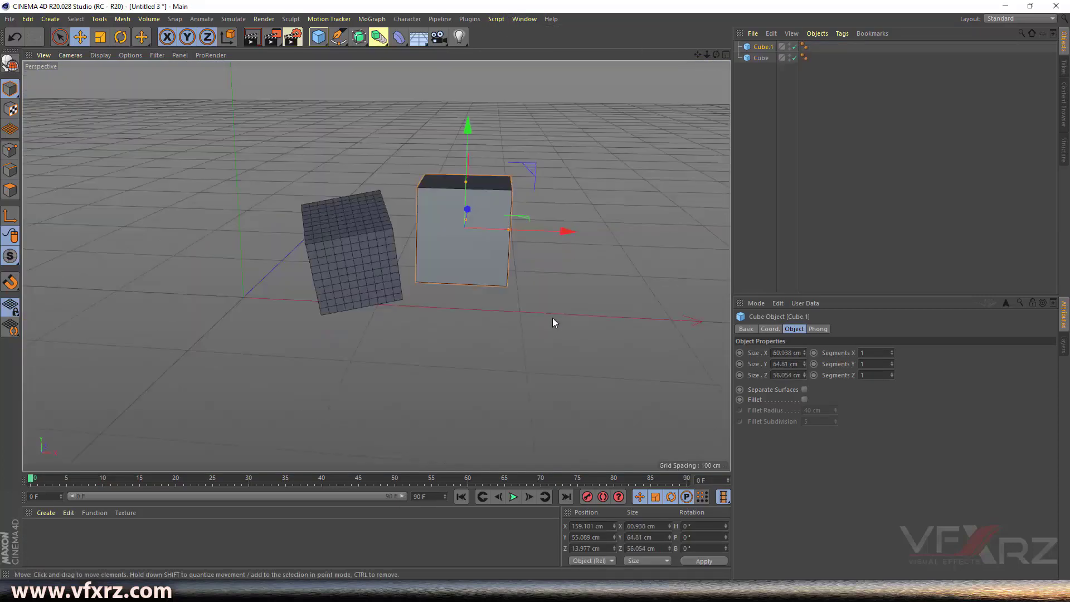
click(523, 19)
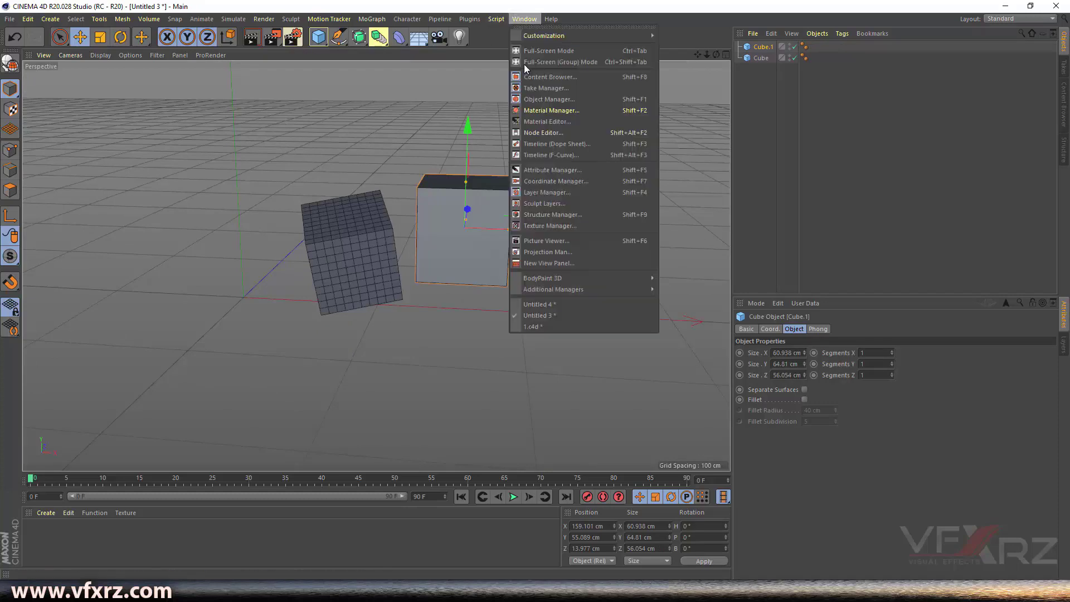
click(534, 328)
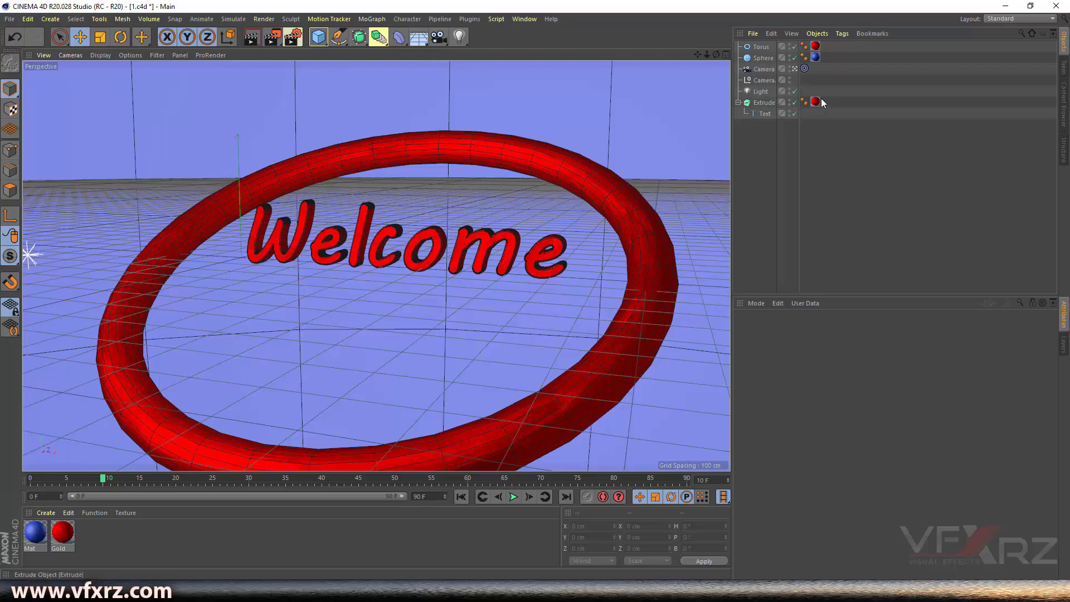
Select all the objects' tags together, reselect only the material texture tags, and clear the selection
drag(828, 47, 802, 123)
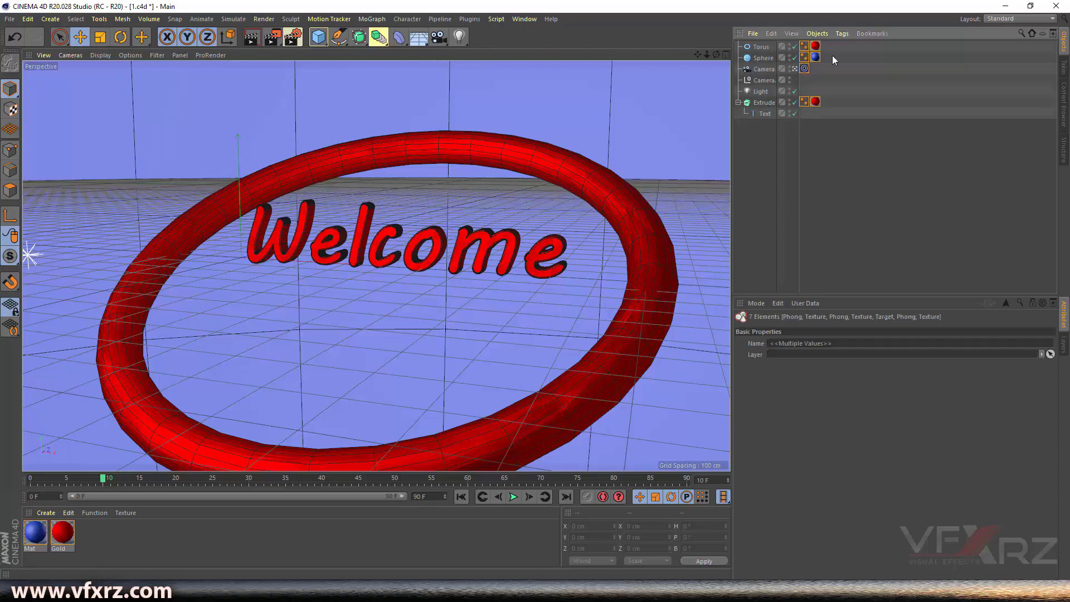
click(818, 115)
drag(832, 43, 813, 131)
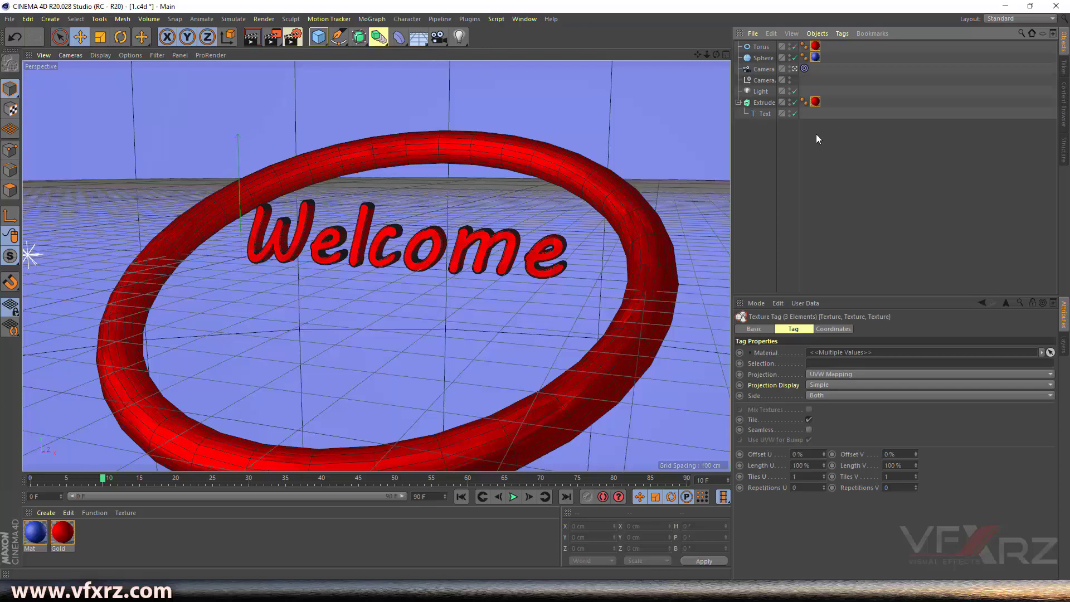
click(824, 137)
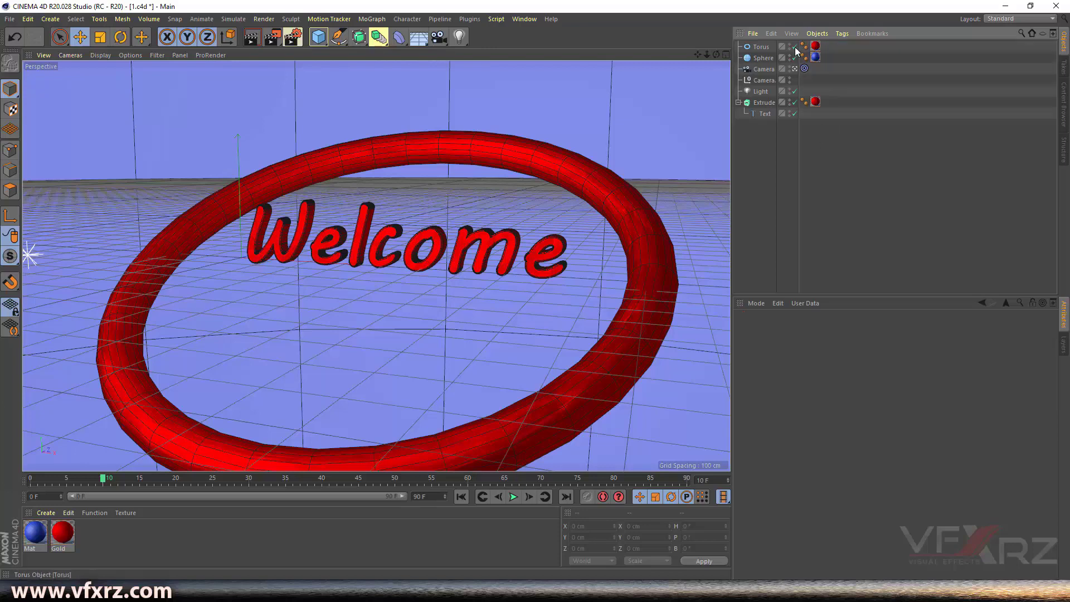
Render the perspective view of the Welcome scene from a more frontal angle
drag(715, 54, 686, 56)
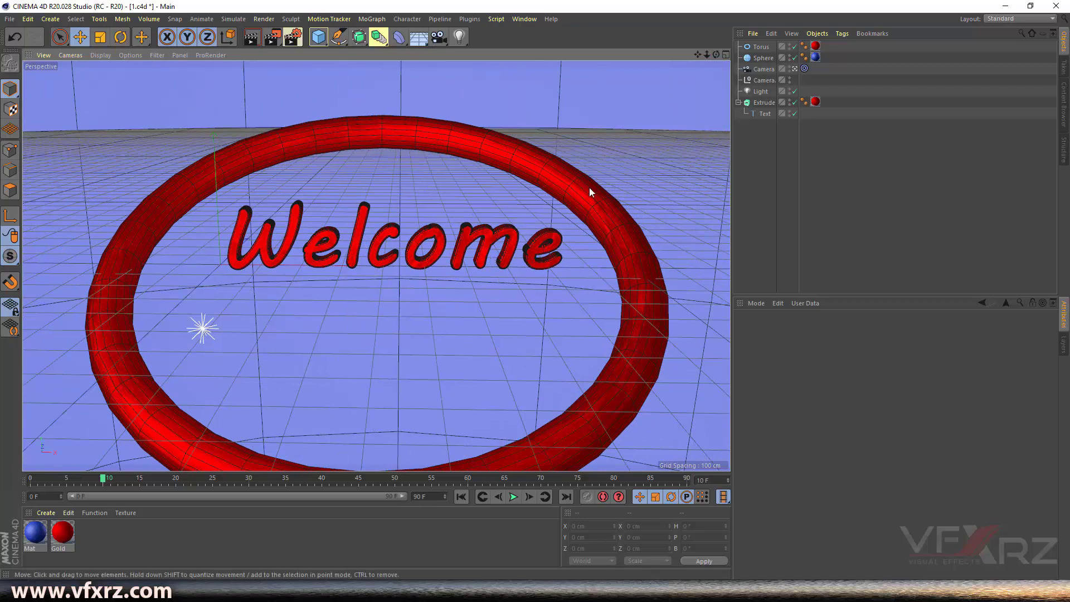
click(254, 41)
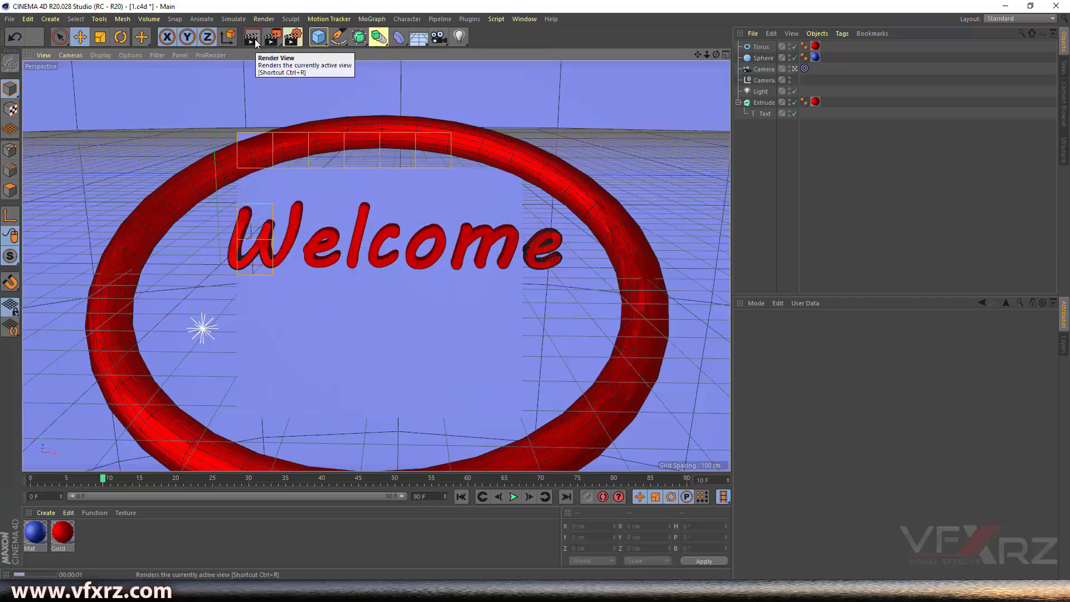
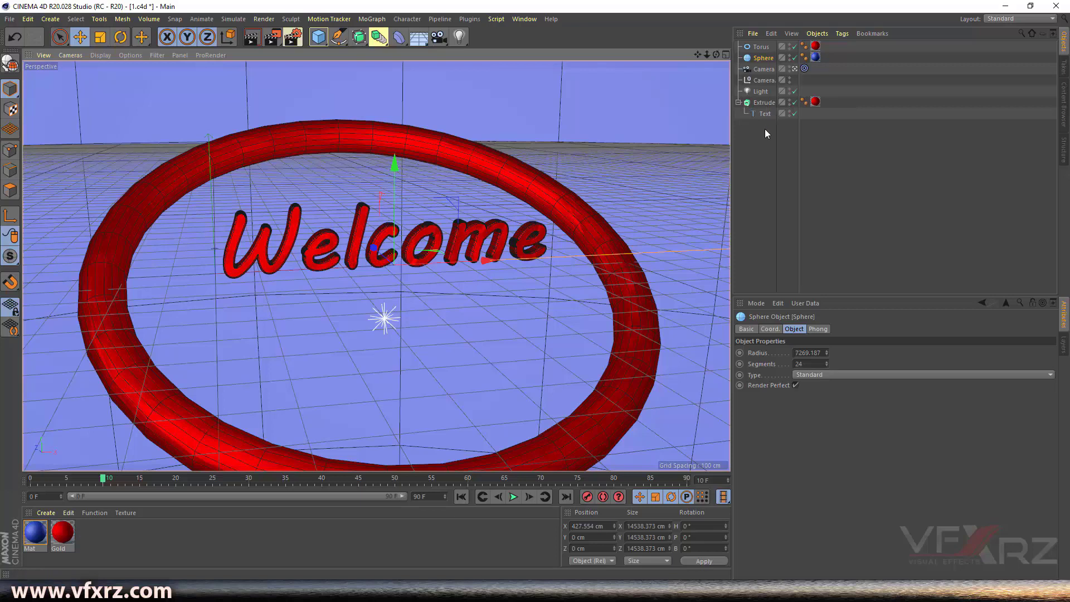
Disable the Extrude object's generator, re-enable it, and orbit around the Welcome text before deselecting it
click(763, 103)
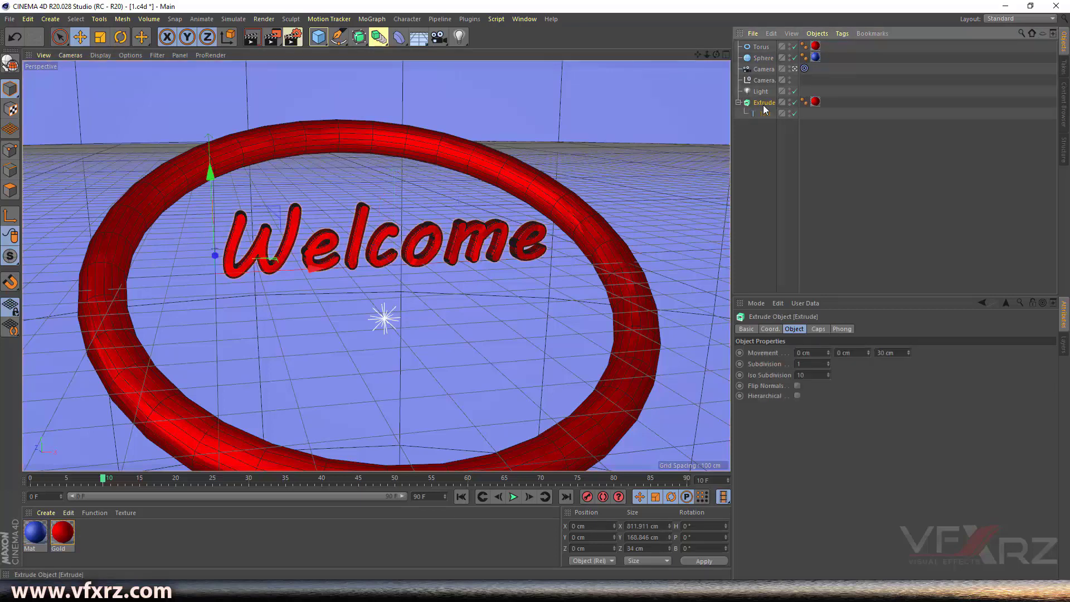
click(795, 104)
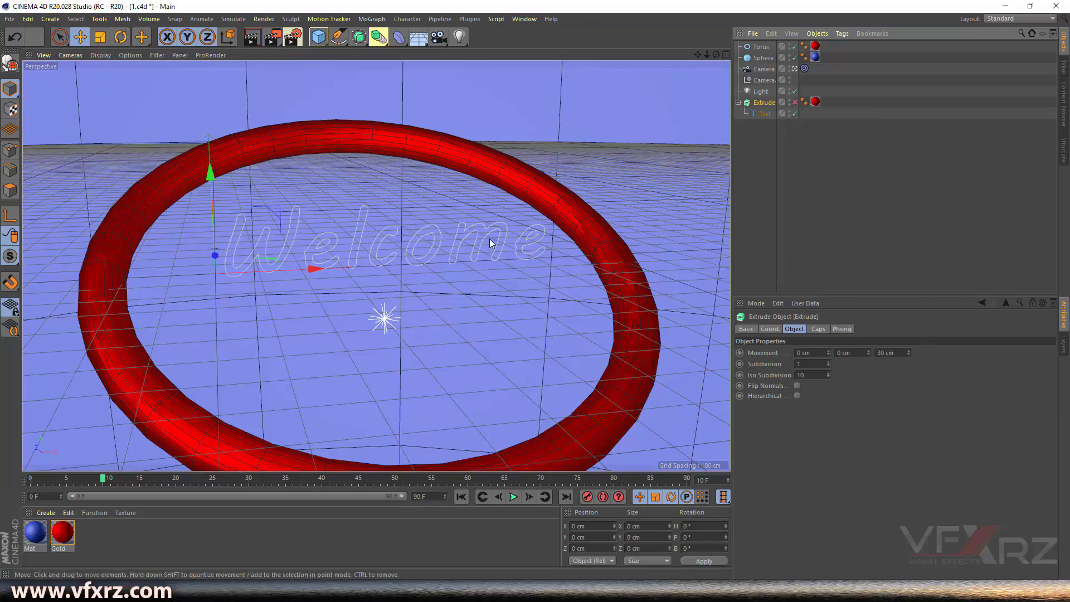
click(795, 103)
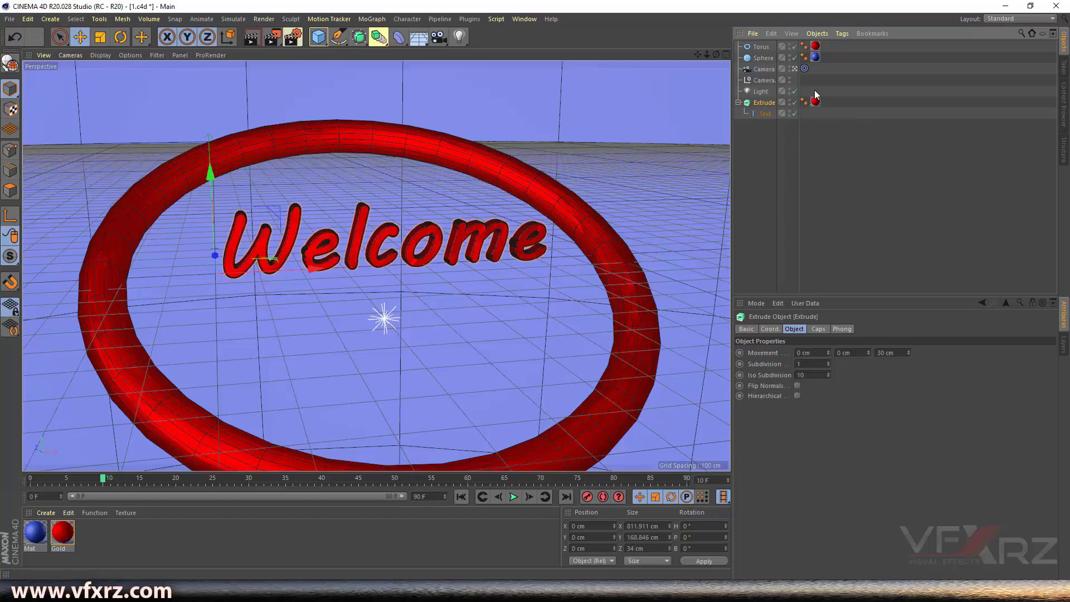
alt+drag(290, 273, 349, 272)
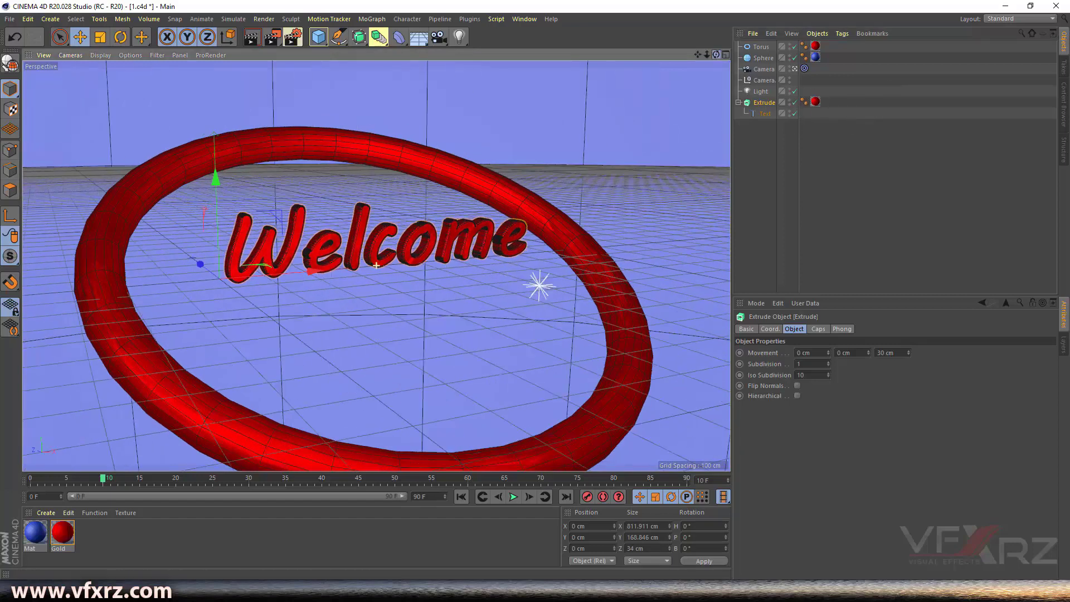
click(822, 144)
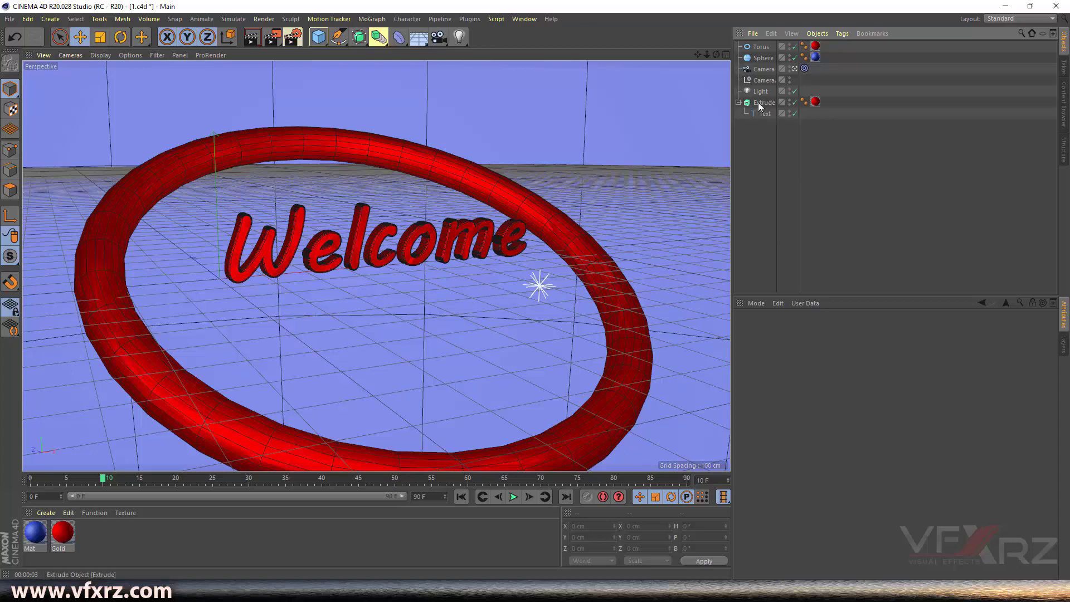
Hide the Extrude object in the viewport only, and render the view to compare
click(792, 111)
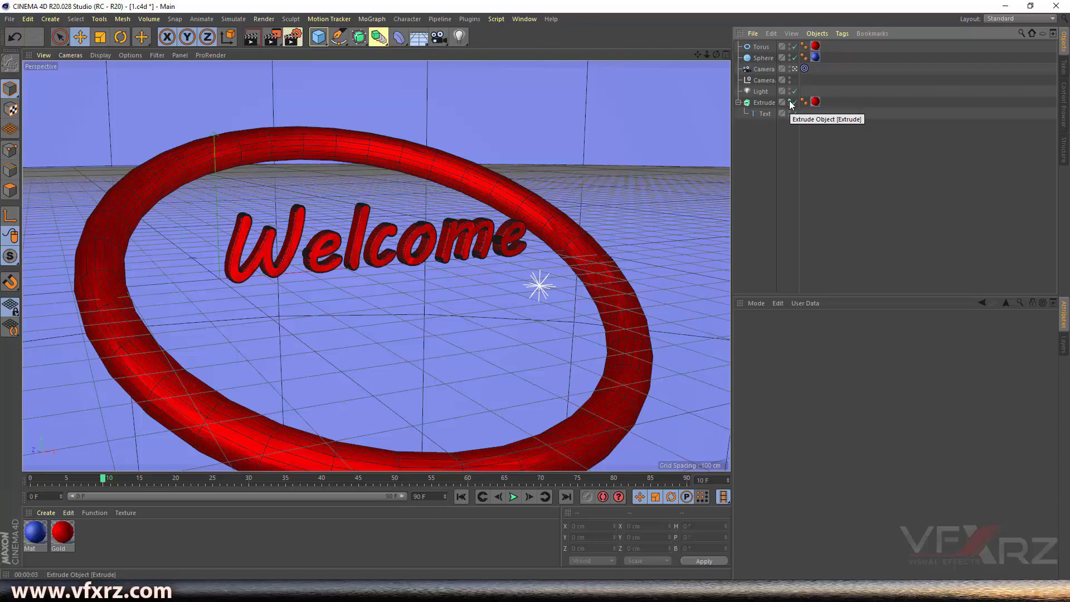
click(790, 103)
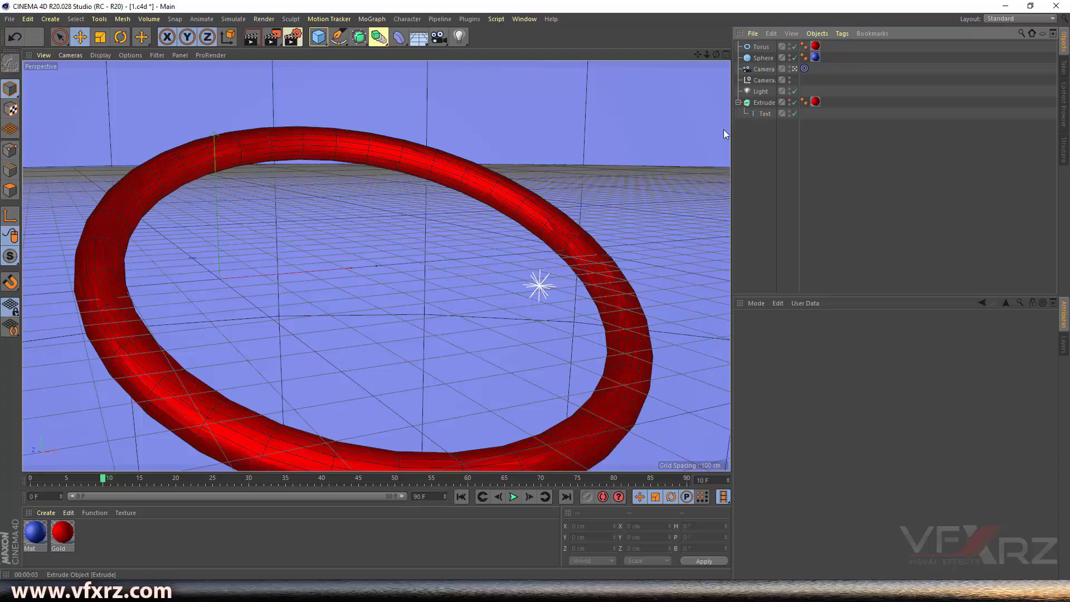
click(790, 104)
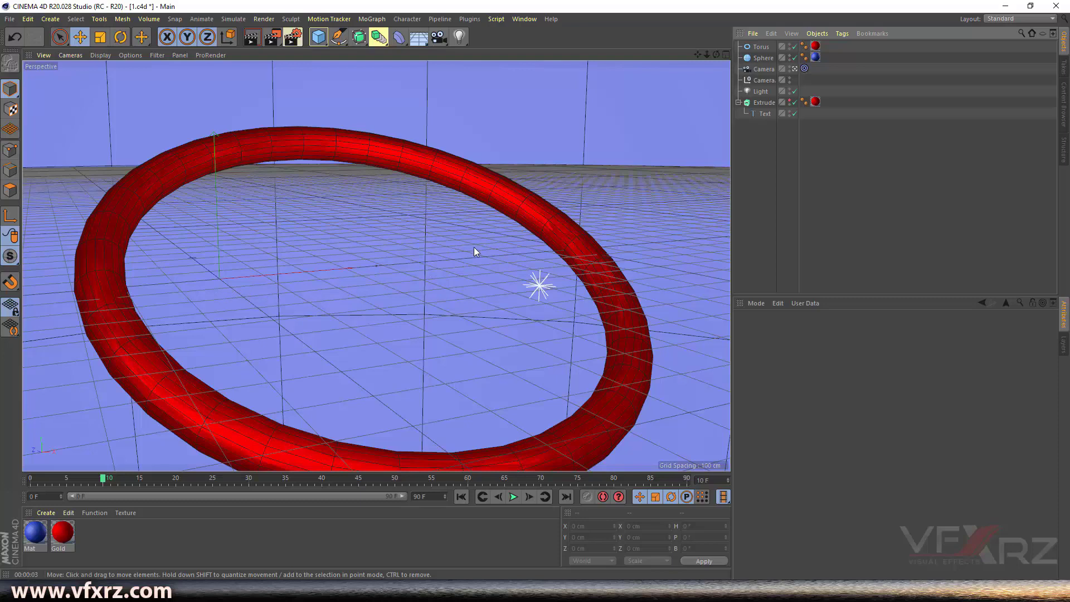
click(252, 37)
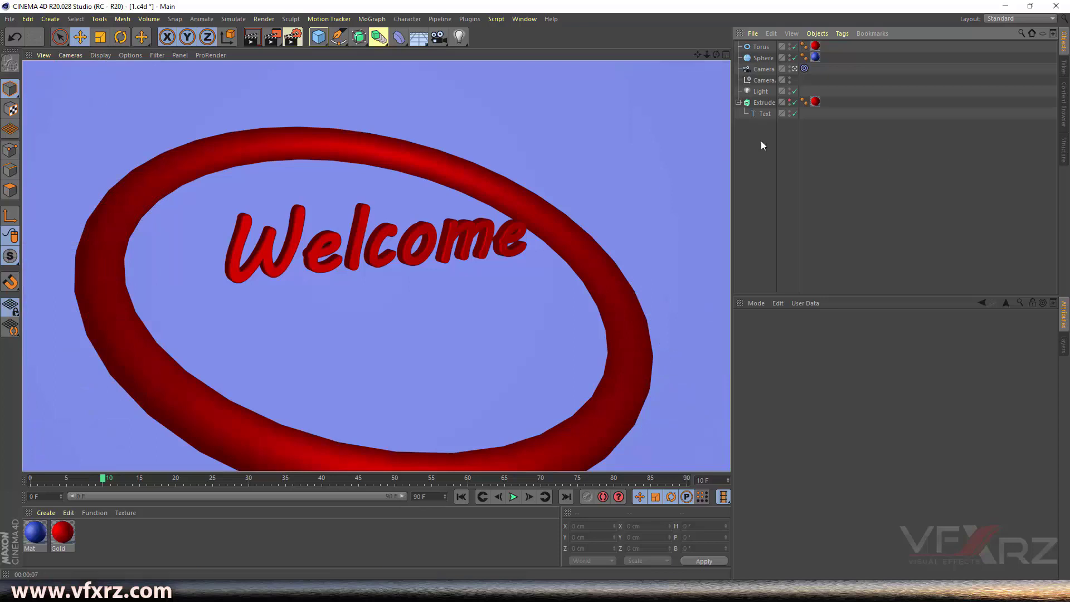
Make the Extrude object visible in the viewport but hidden in renders, and render the view again
click(790, 102)
click(789, 102)
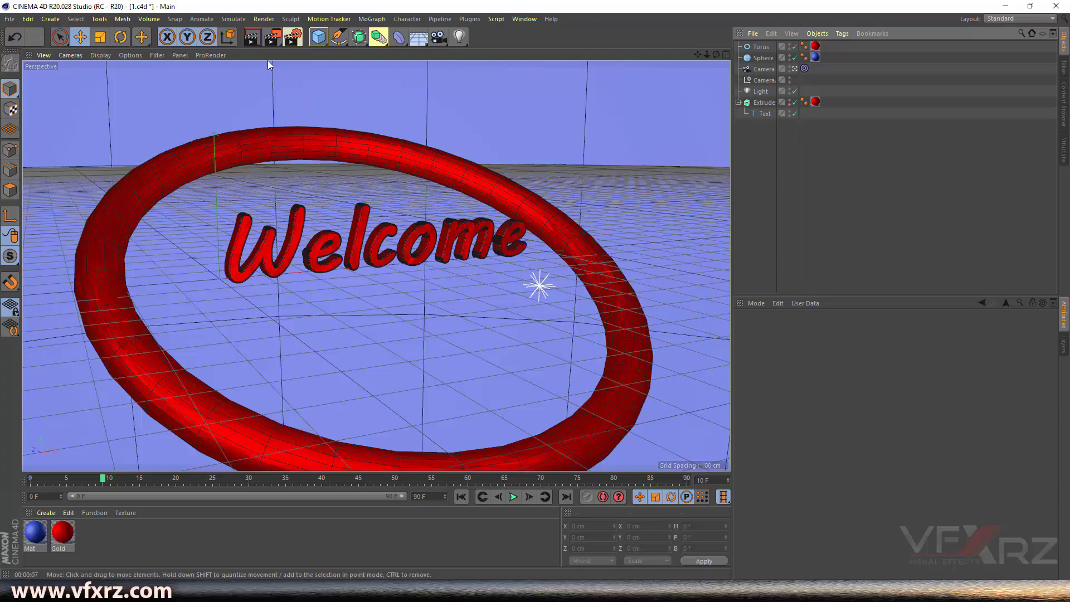
click(252, 37)
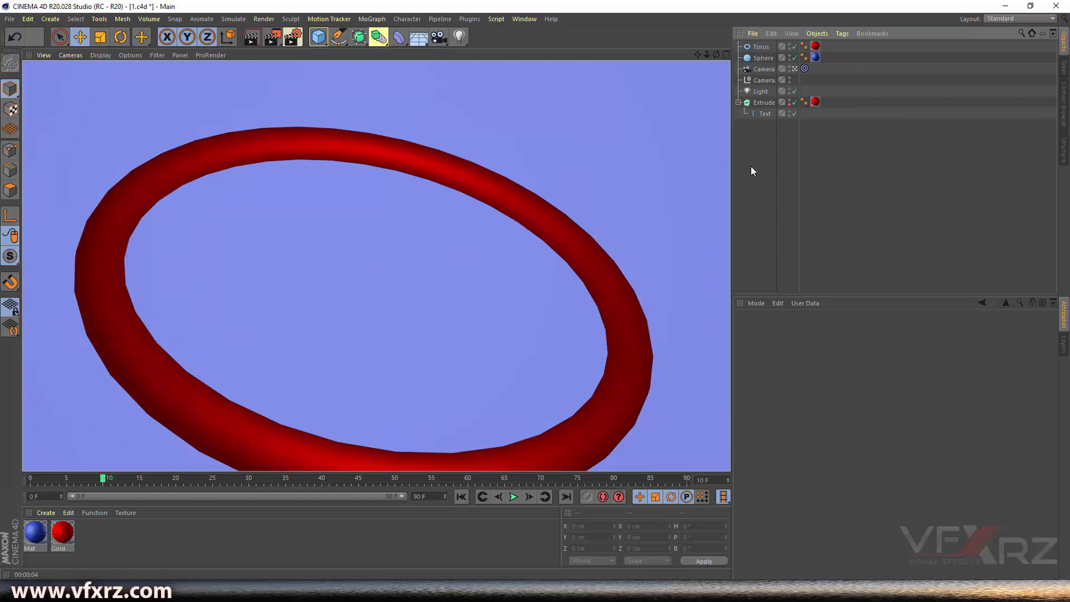
Restore the Extrude object's render visibility and orbit around the Welcome scene
click(789, 104)
drag(716, 54, 691, 58)
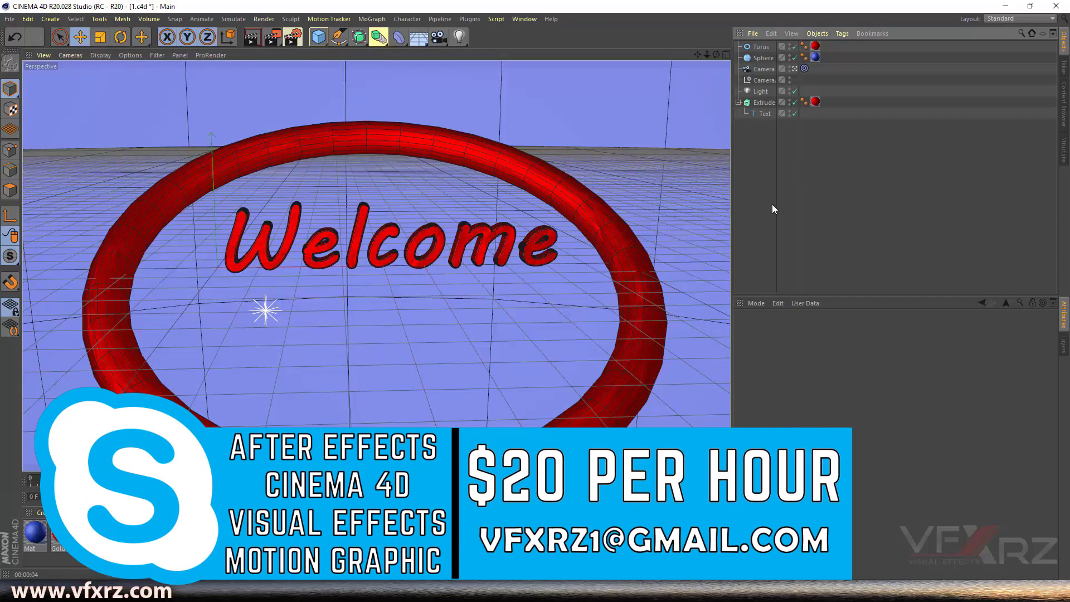
drag(716, 54, 679, 59)
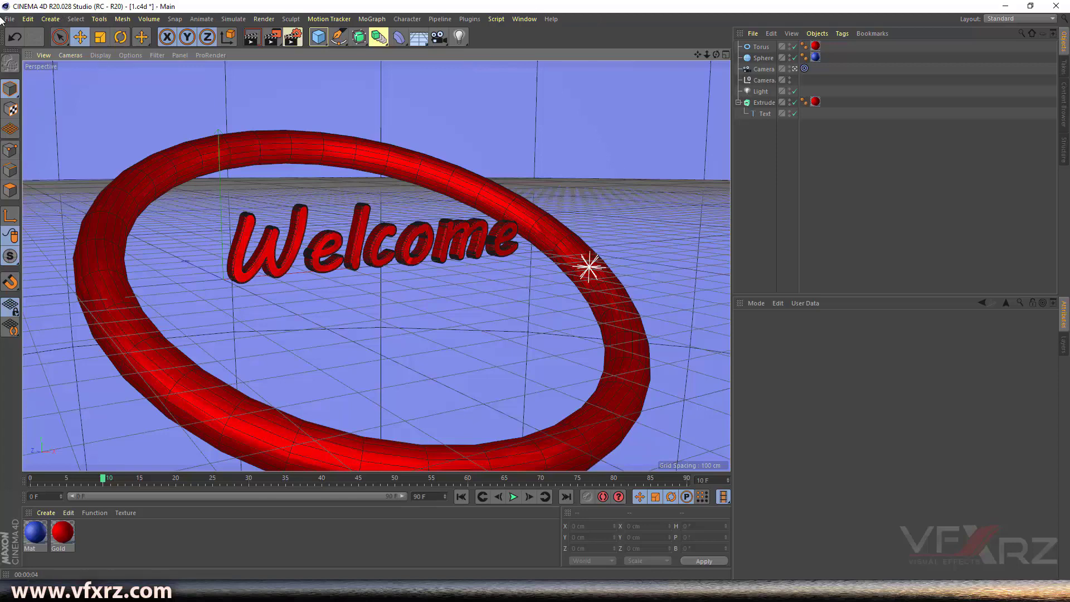
Open the program preferences and expand the Highlight Features settings in the Interface category
click(28, 19)
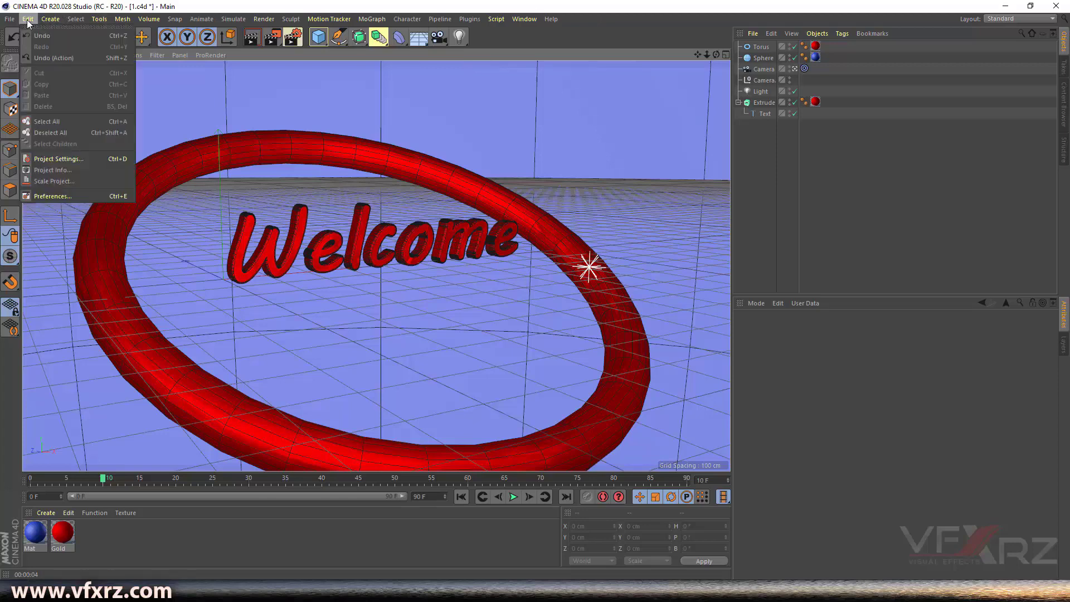
click(79, 196)
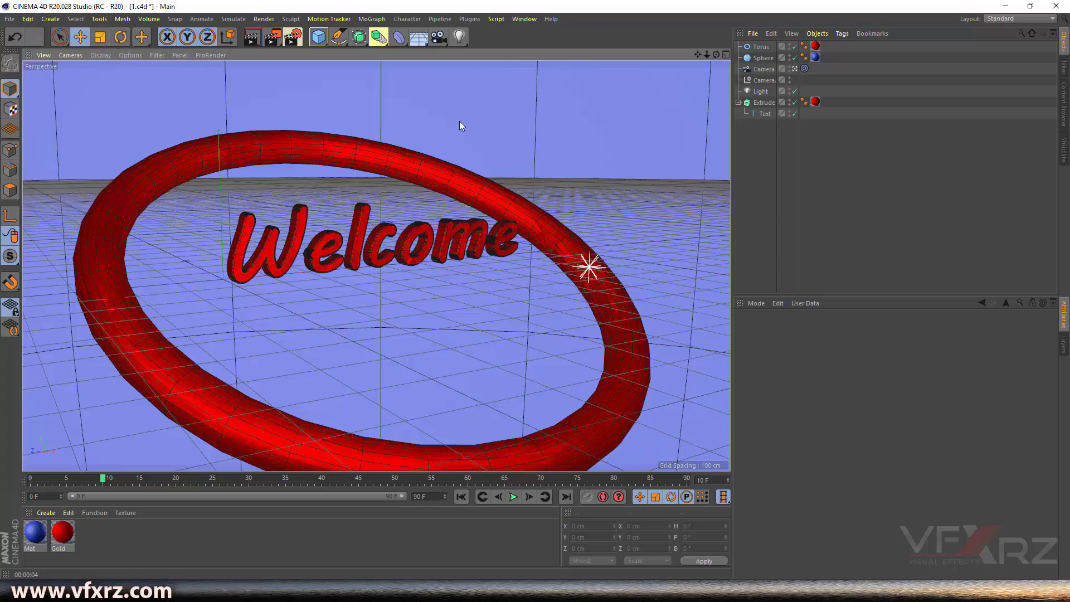
drag(371, 180, 584, 114)
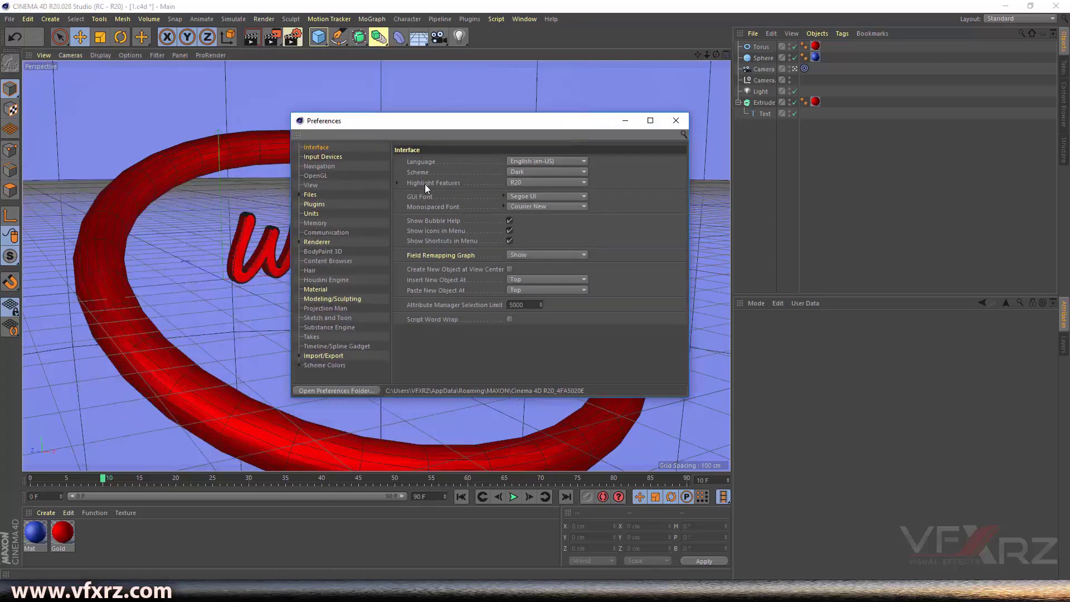
click(397, 184)
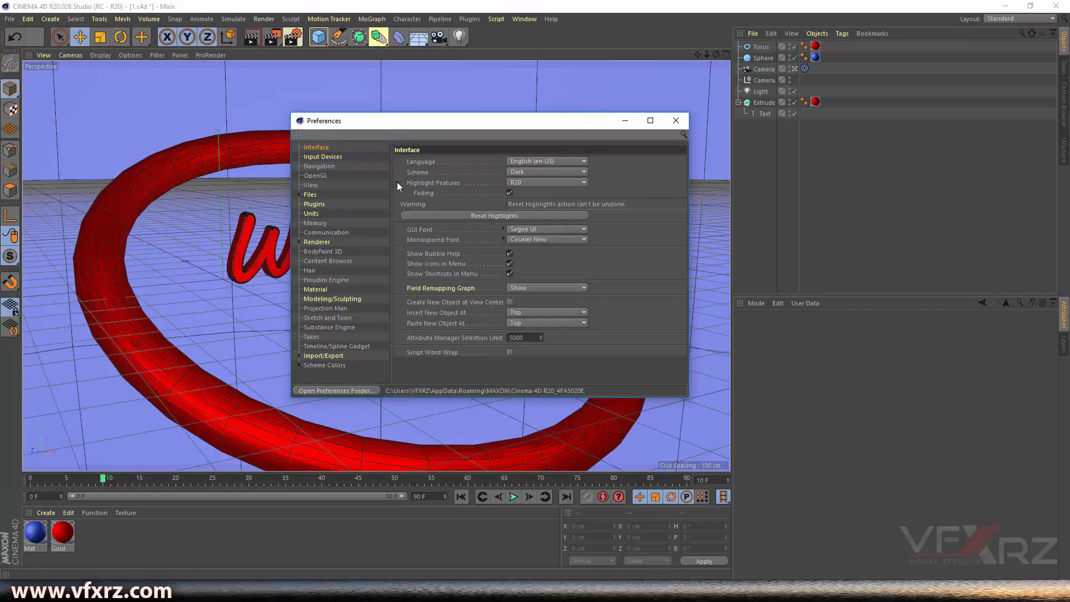
Switch Highlight Features to R18 and then to R19 to compare the highlighted menus
click(516, 180)
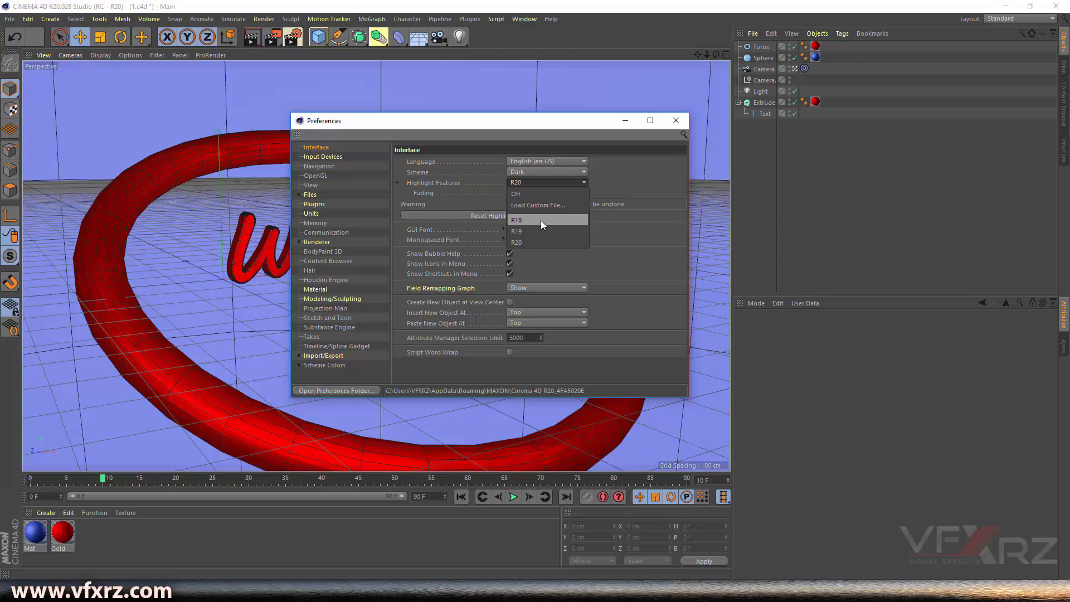
click(540, 219)
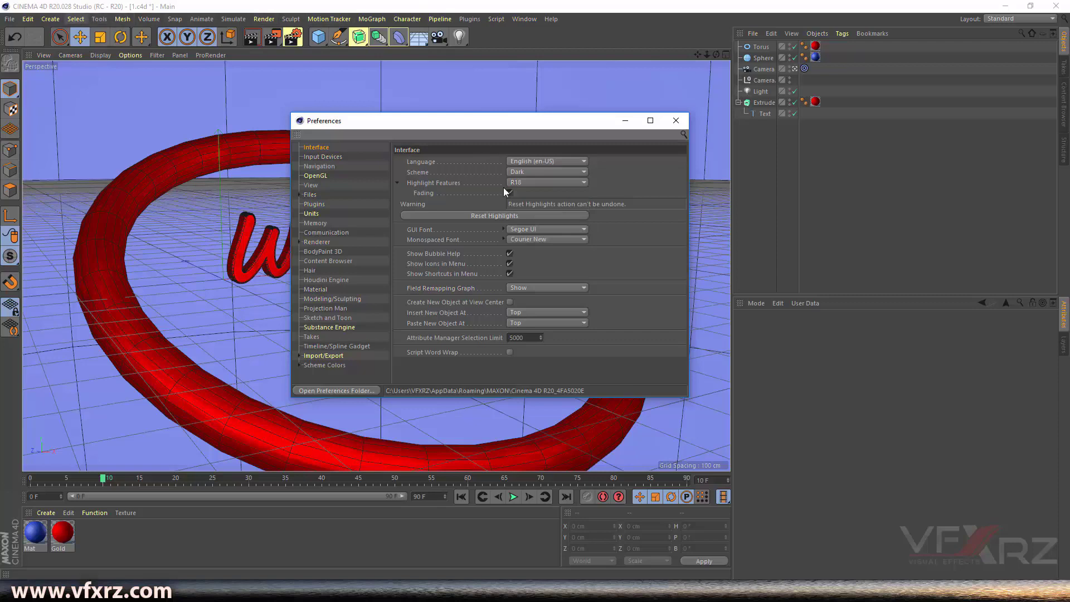
click(527, 182)
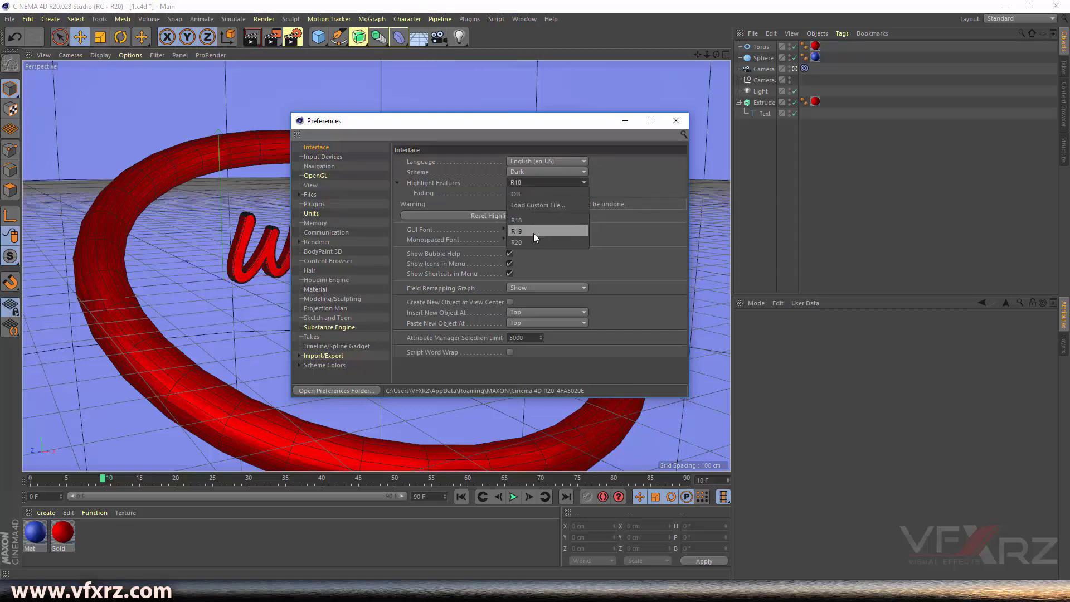
click(533, 232)
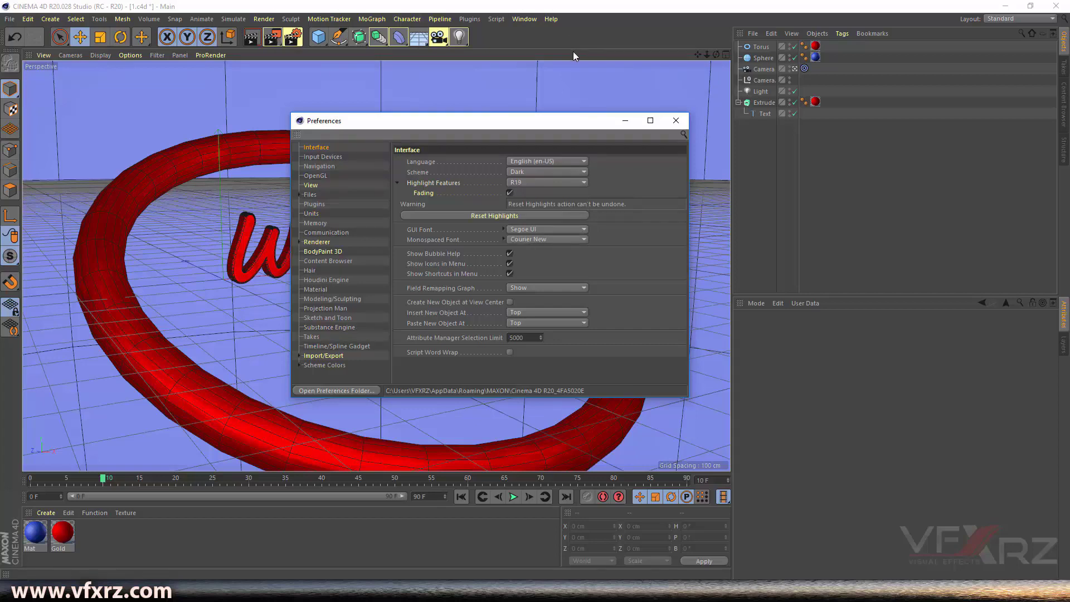
Set Highlight Features to R20, reset the highlights, and move the preferences window off the Welcome text
click(537, 183)
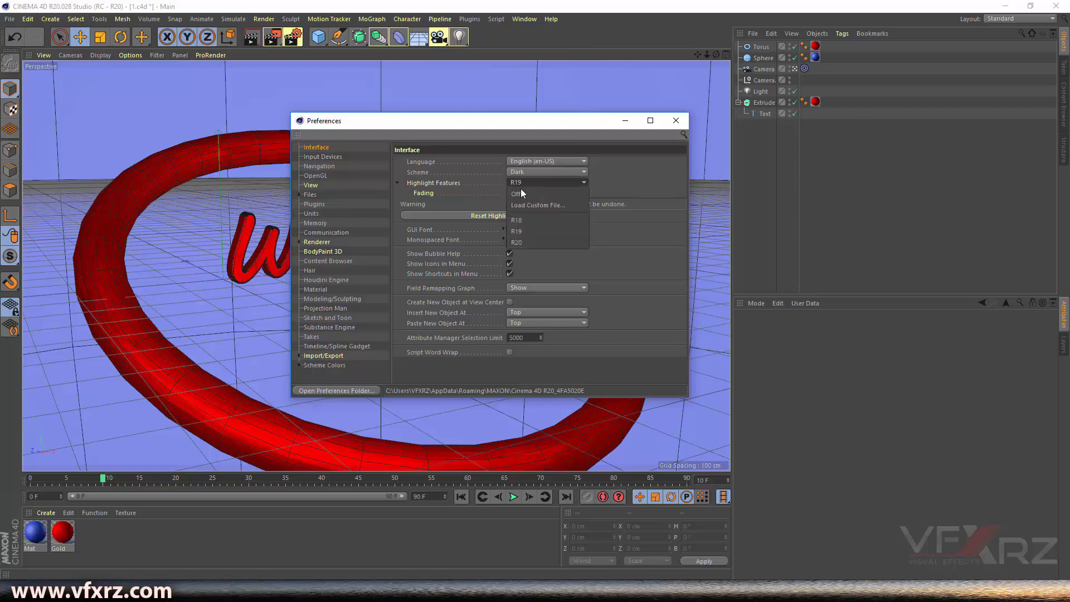
click(509, 242)
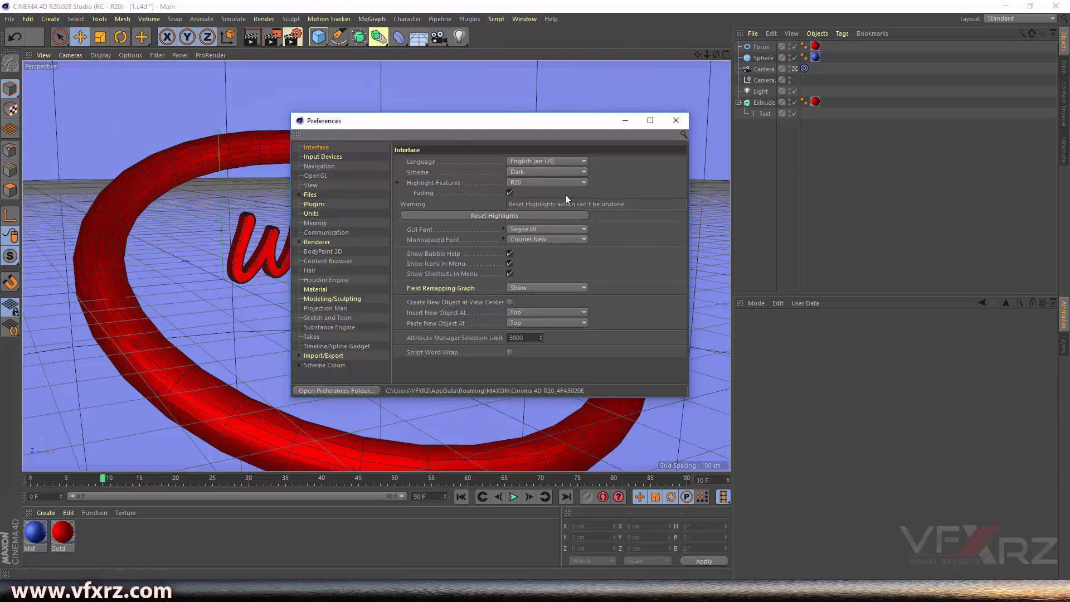
click(476, 215)
drag(521, 121, 640, 122)
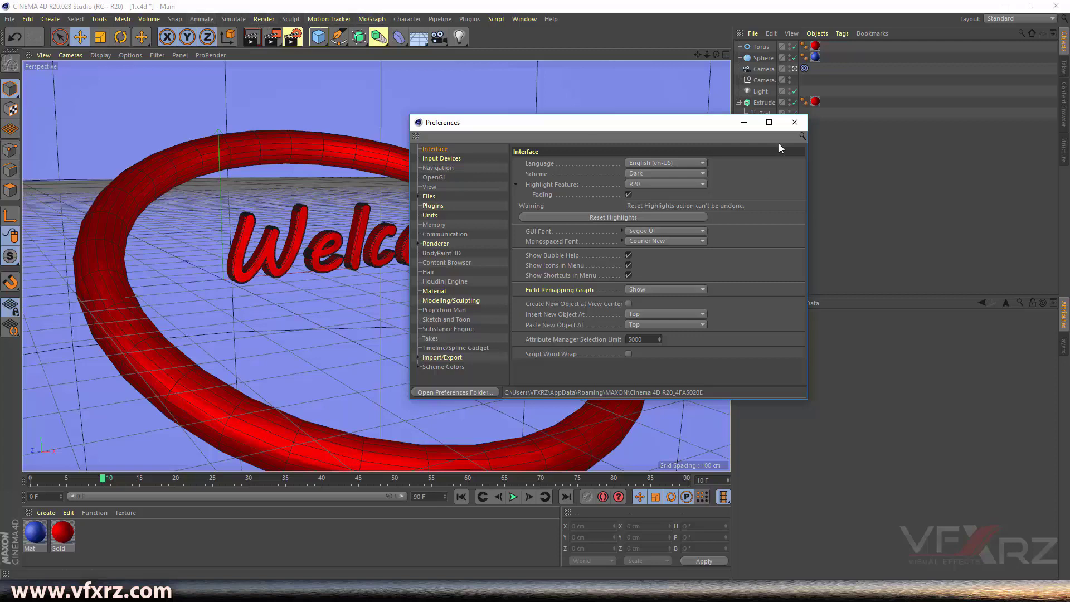
Switch the interface Scheme to Light and reposition the preferences window
drag(694, 125, 578, 112)
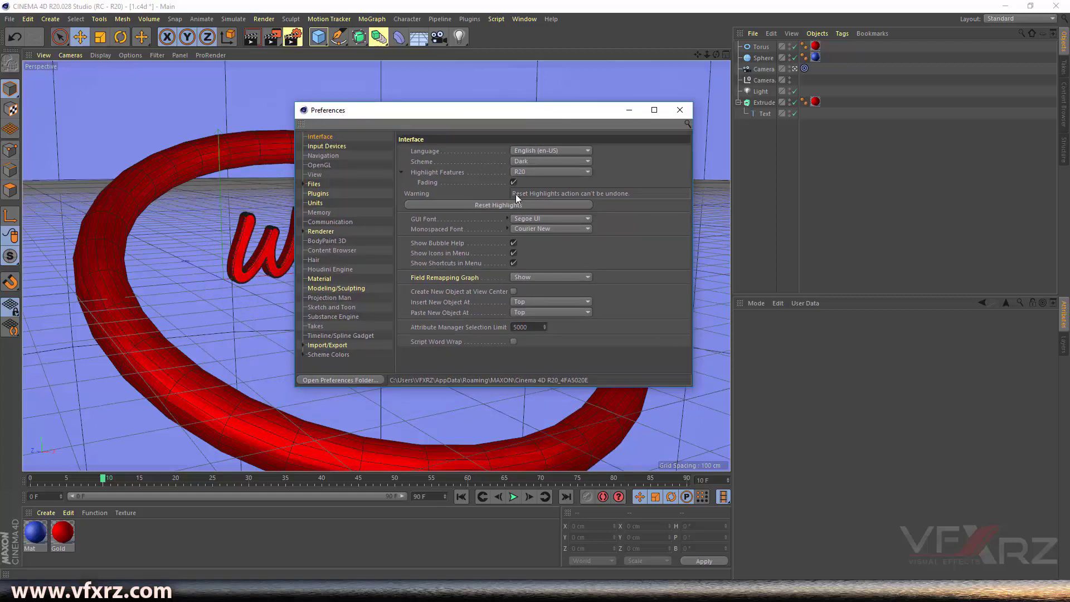
click(569, 161)
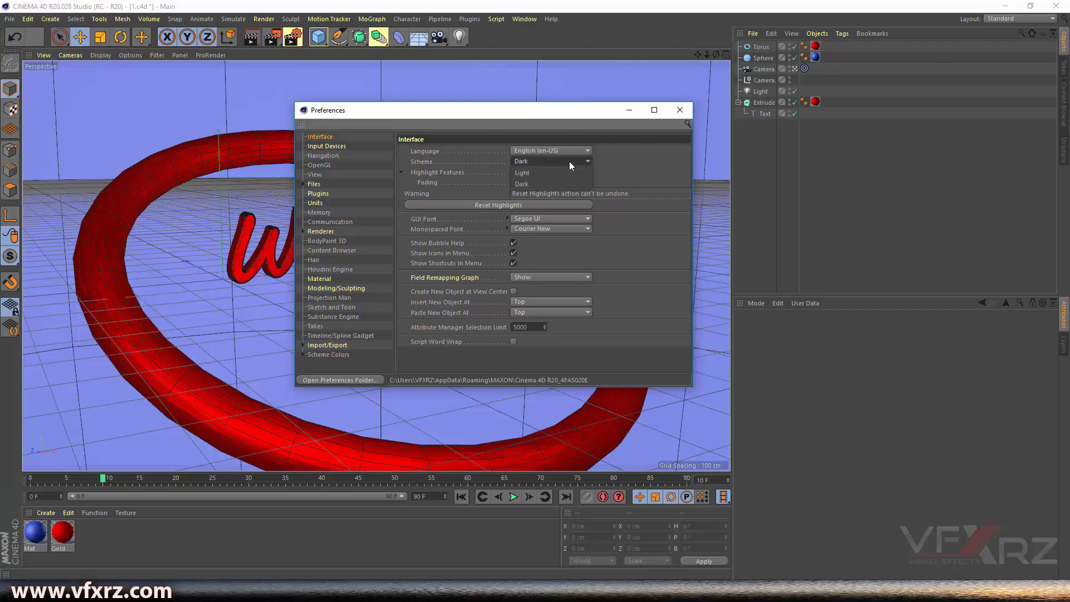
click(541, 172)
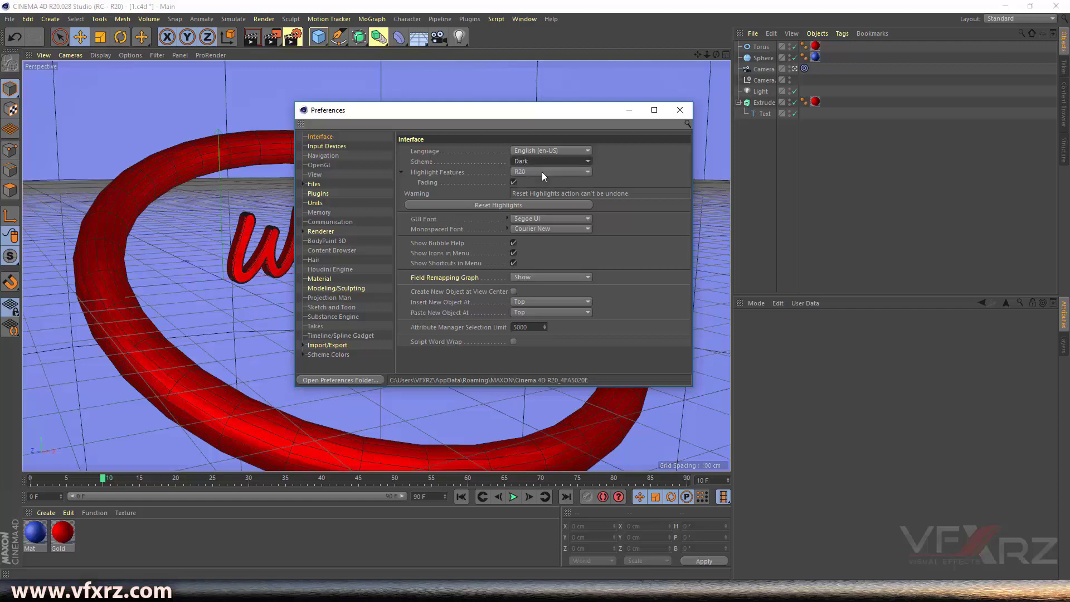
drag(542, 111, 635, 112)
drag(467, 39, 460, 62)
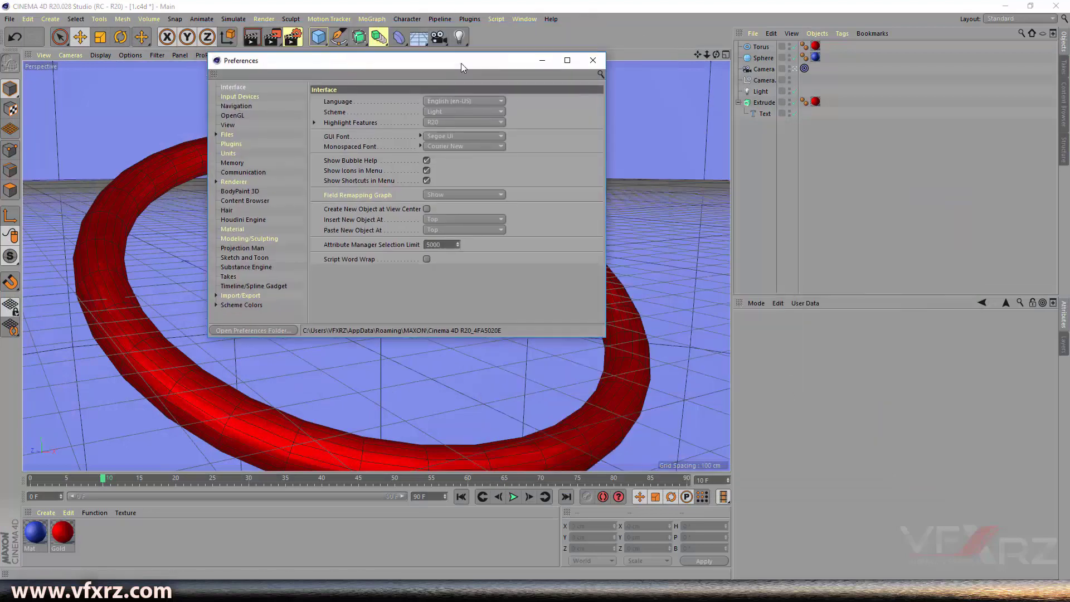
Set the interface Scheme back to Dark and close the preferences
click(457, 110)
click(452, 130)
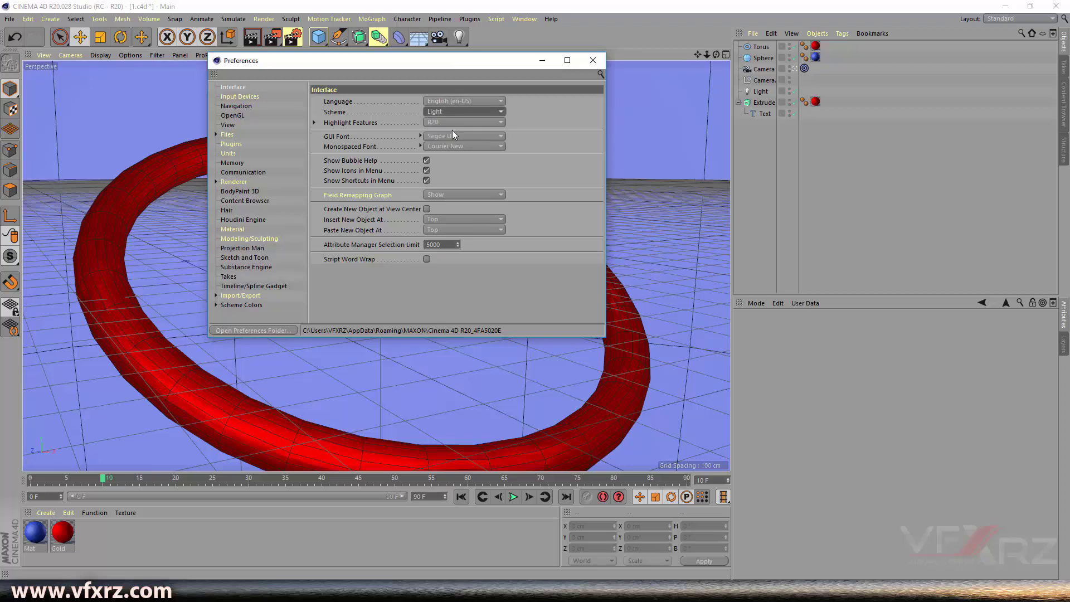
drag(417, 56, 626, 127)
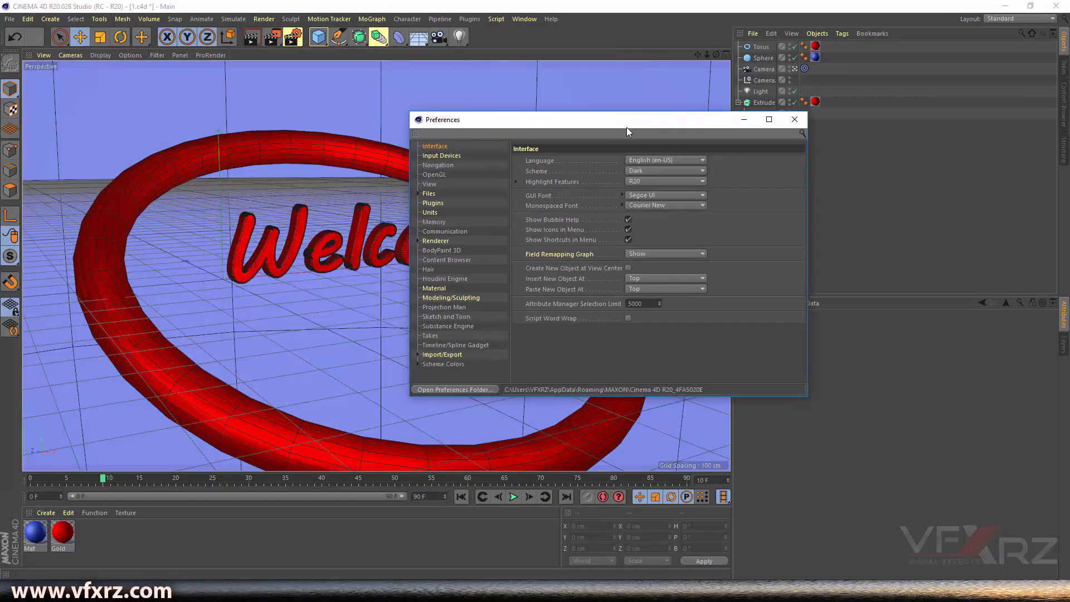
click(795, 119)
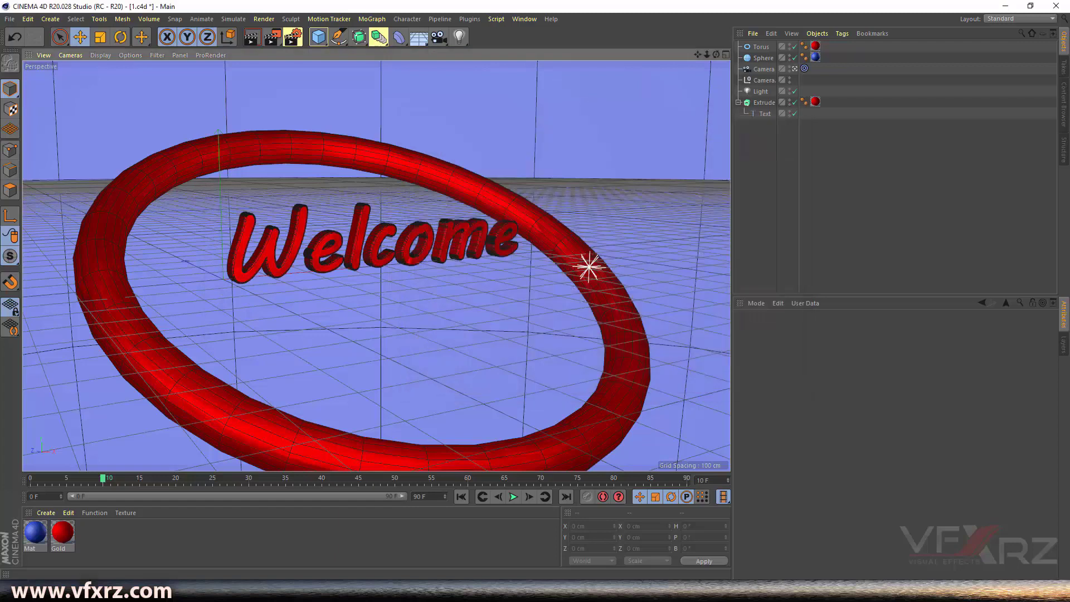
Browse the Content Browser presets through BodyPaint 3D and its Artist Brushes to the first brush collection, and return to the Presets list
click(1065, 119)
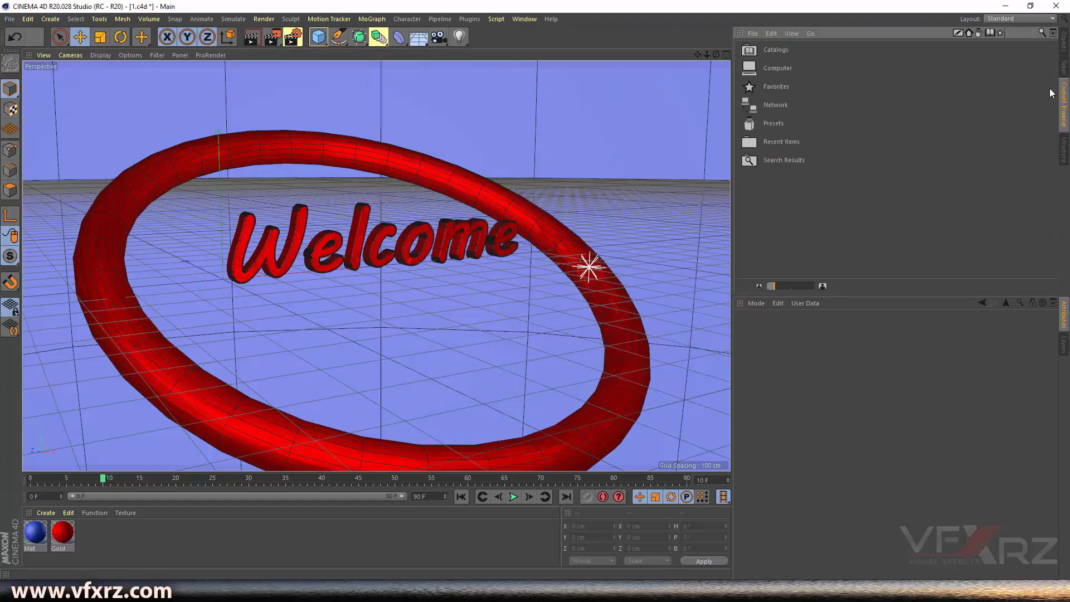
double_click(804, 127)
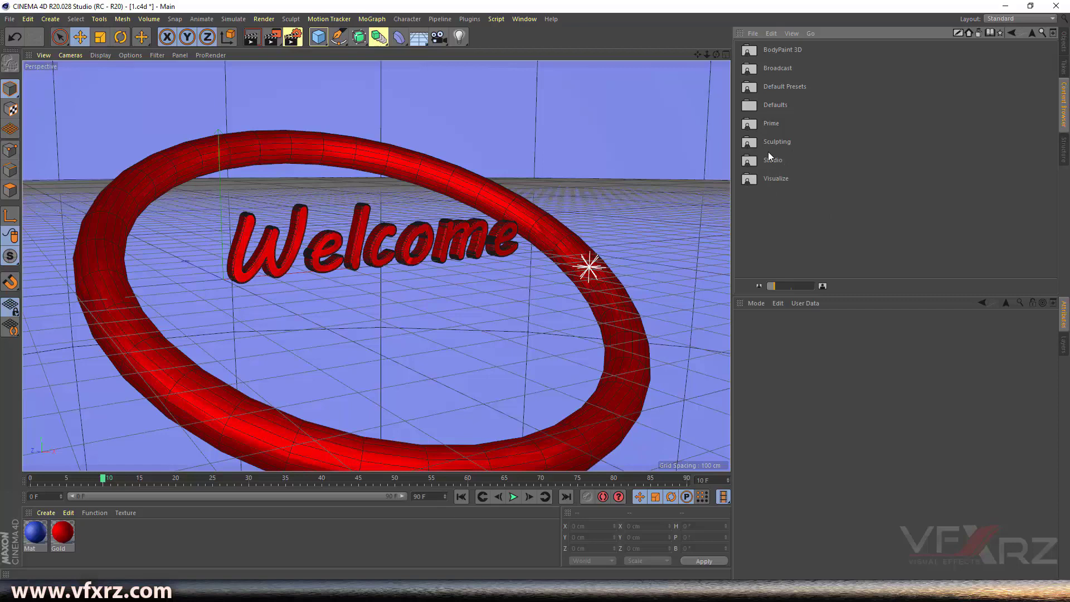
double_click(785, 54)
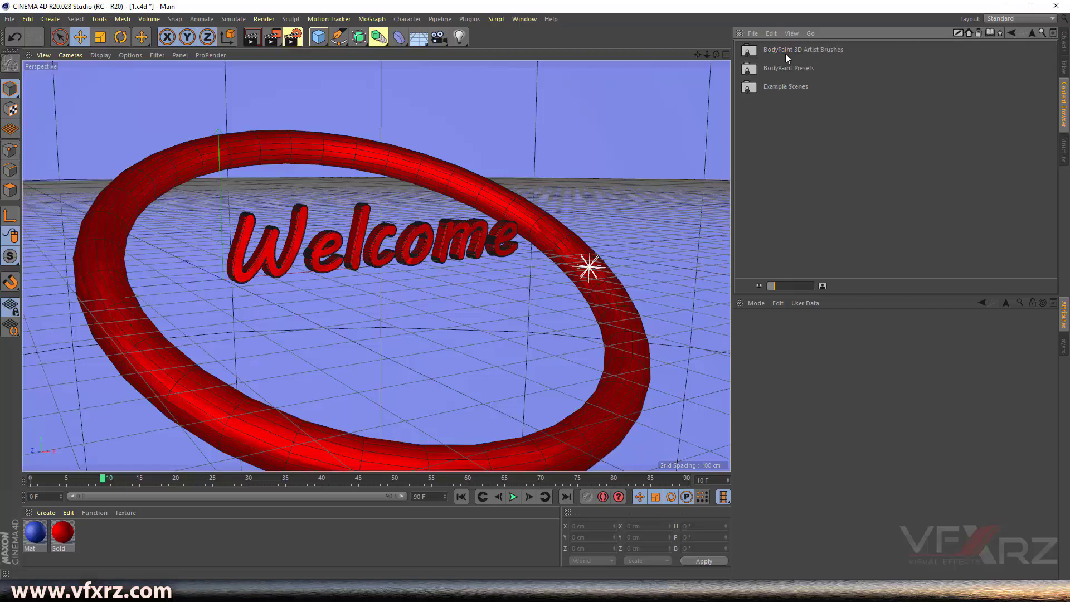
double_click(784, 53)
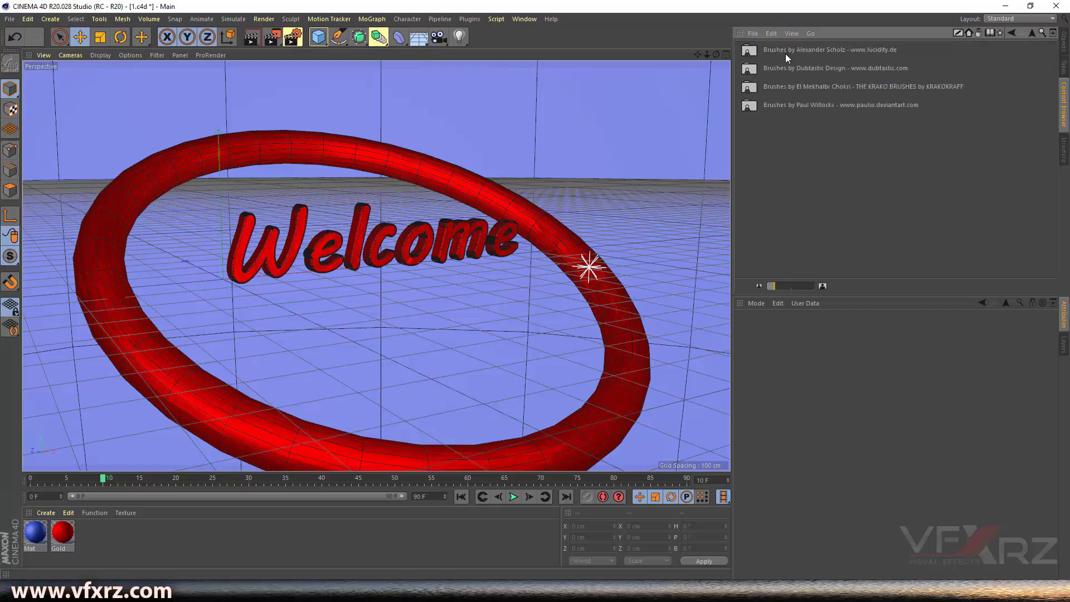
double_click(807, 59)
scroll(891, 254, down, 10)
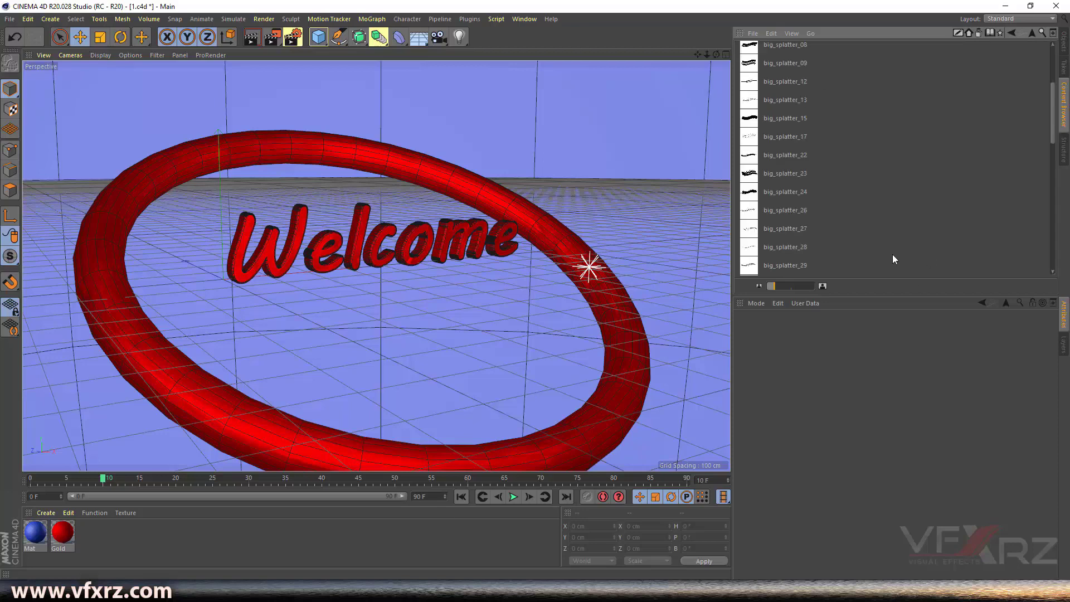
click(1011, 34)
click(1010, 33)
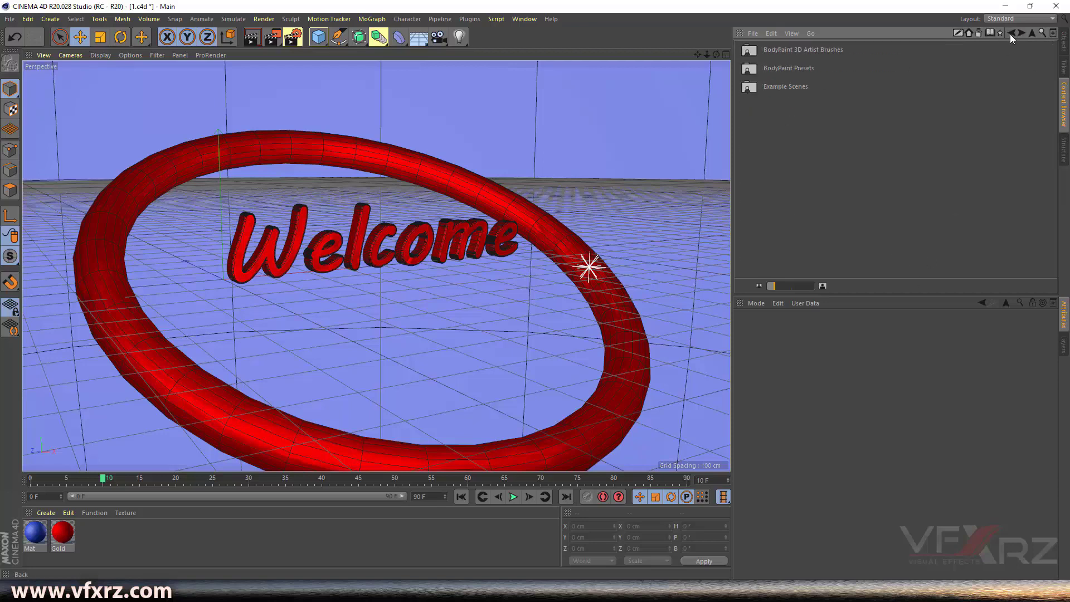
click(1010, 33)
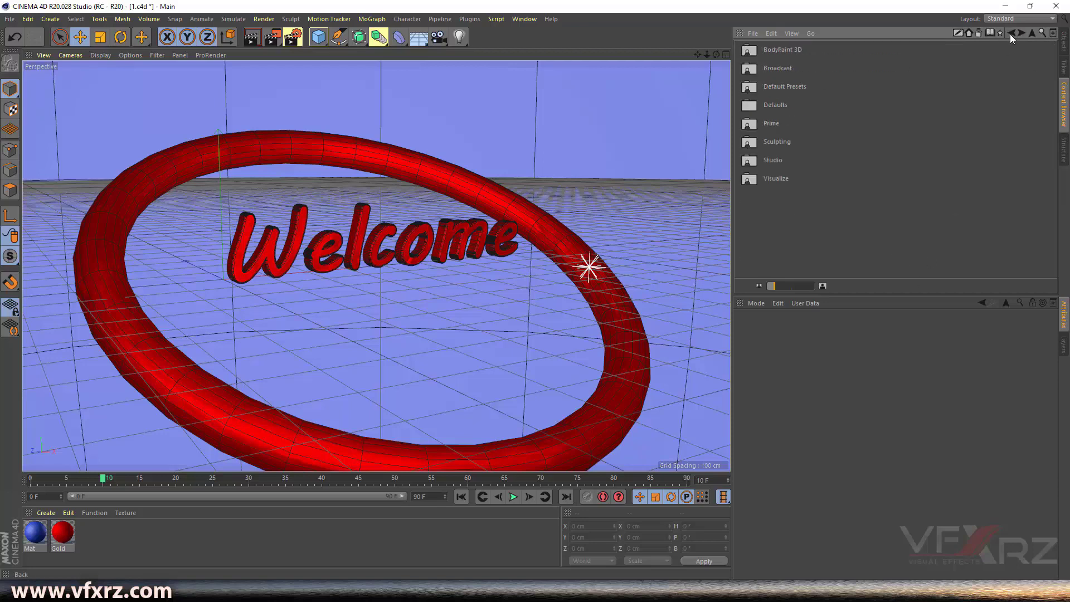
Browse the Studio presets down to the Architectural Elements folder and return to the Studio folder
double_click(789, 158)
double_click(793, 52)
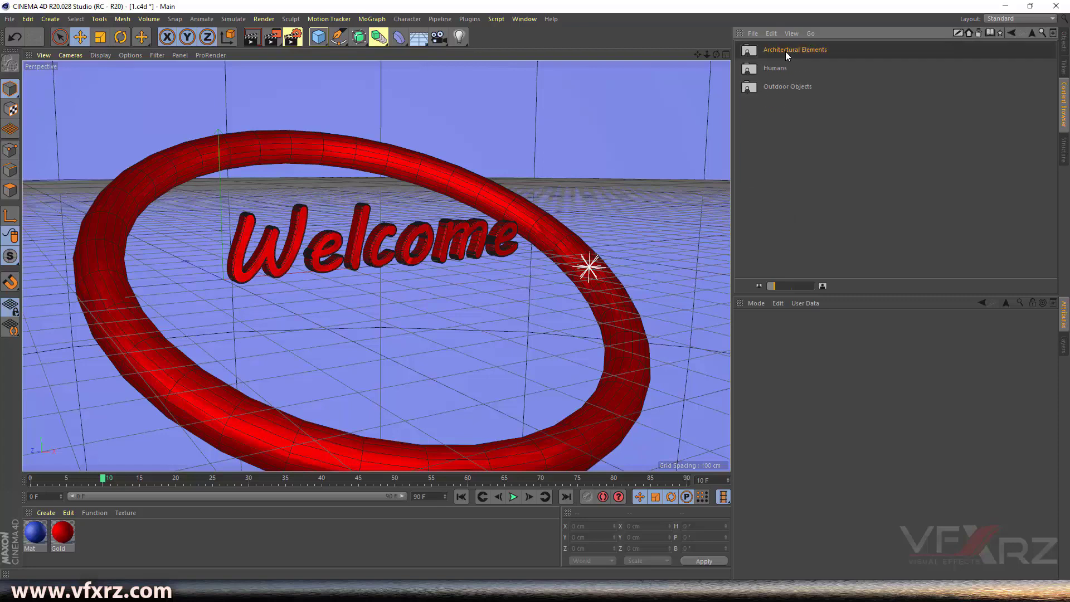
double_click(786, 51)
click(1008, 34)
click(1008, 34)
Look through the third Studio folder's first subfolder with the sample JPG images, and return to the Presets list
double_click(790, 86)
double_click(783, 51)
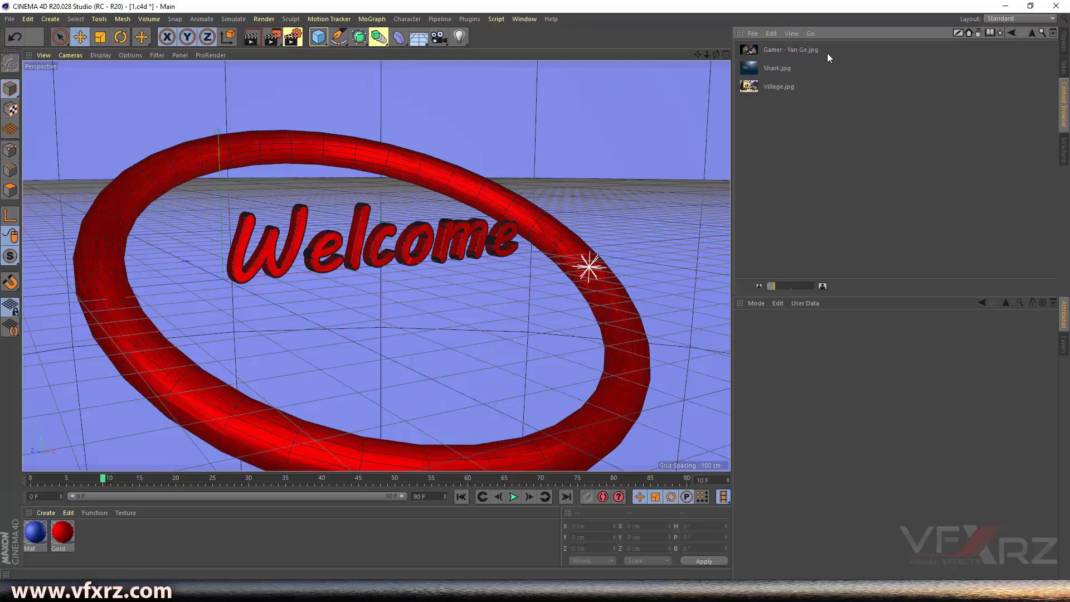
click(1012, 34)
click(1011, 35)
click(1011, 34)
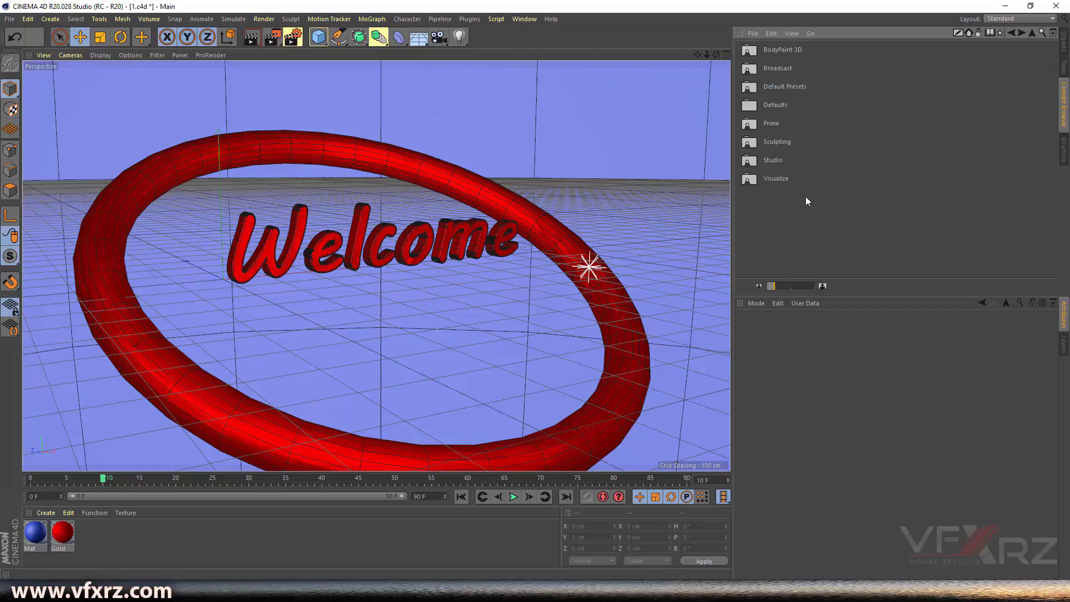
Locate the Check for Updates command among the help options, dismiss them, and return to the scene's object list
click(550, 20)
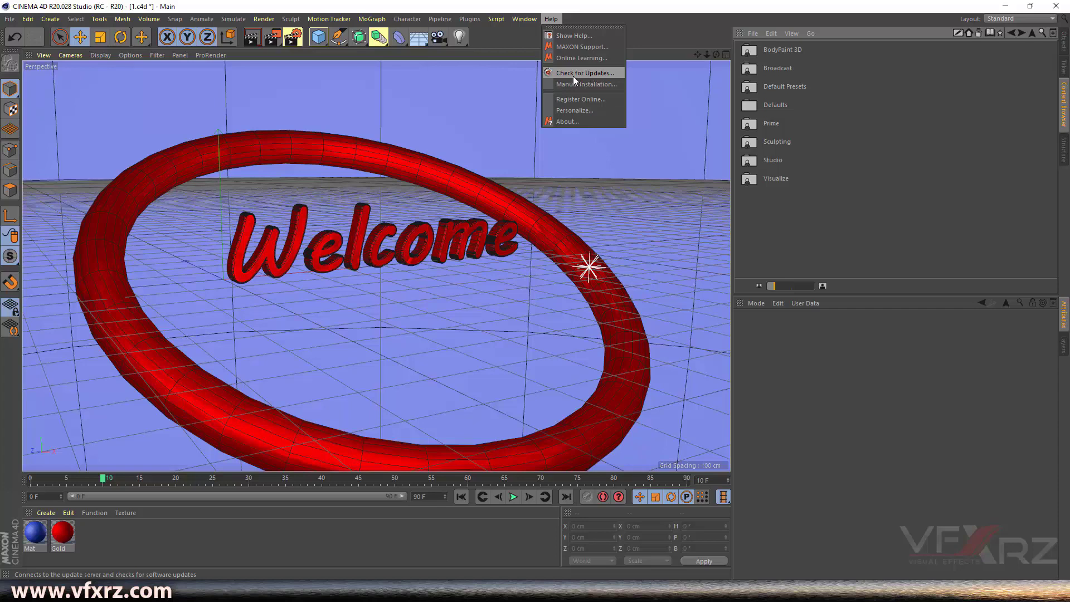
click(816, 221)
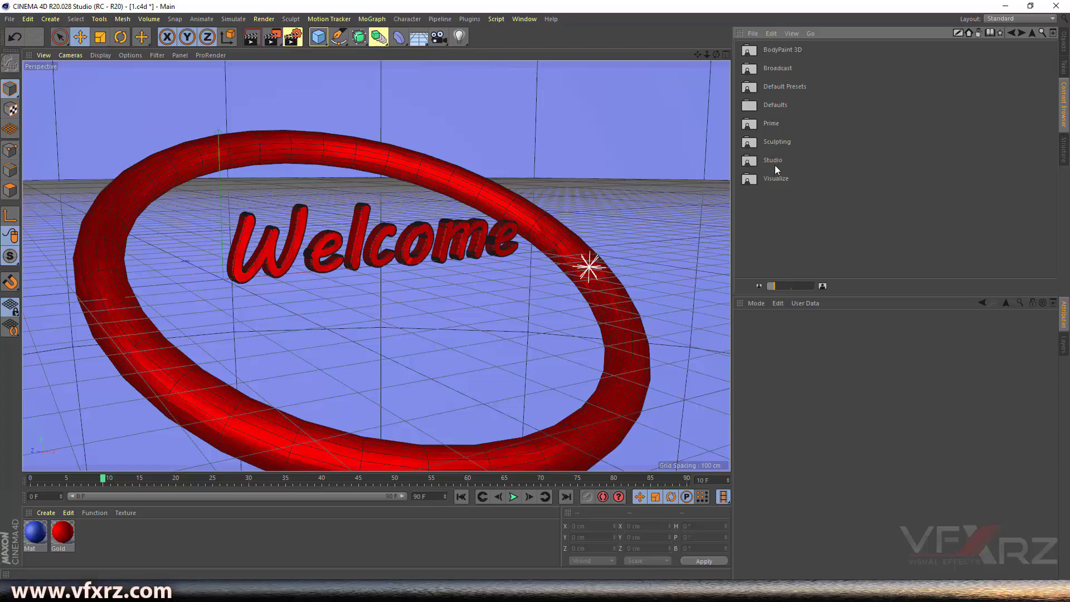
click(1063, 48)
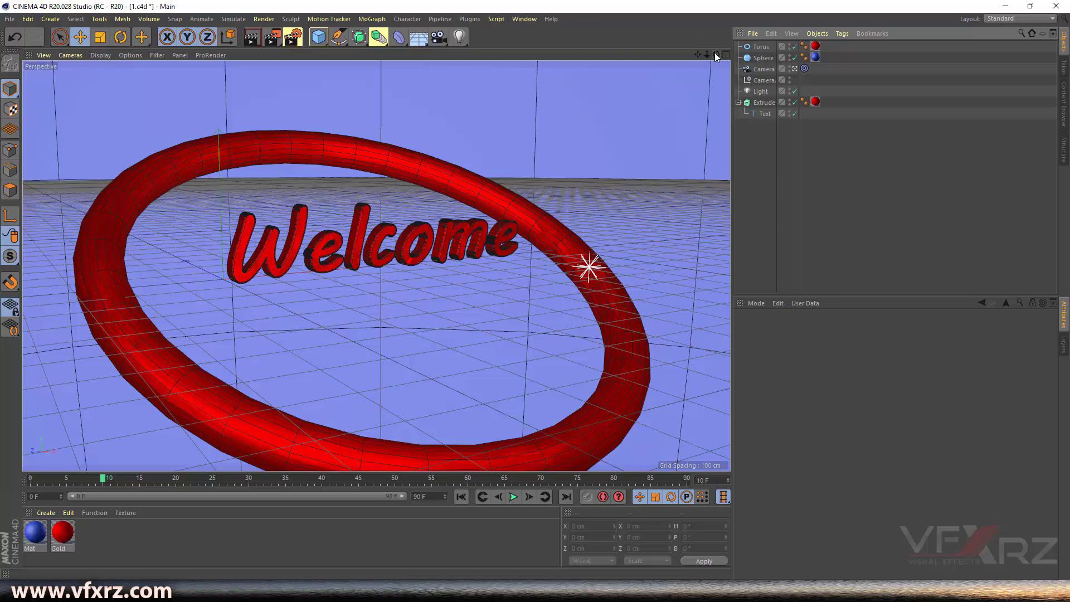
Preview the torus animation by scrubbing to about frame 38 and playing it, and scrub from the start to frame 13
drag(95, 471, 313, 474)
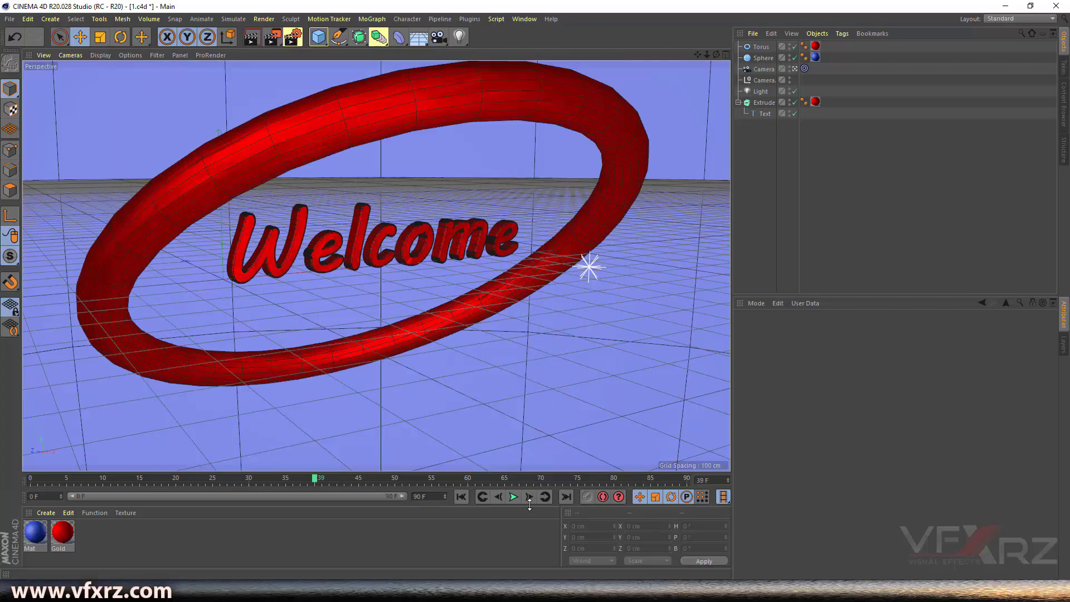
click(513, 496)
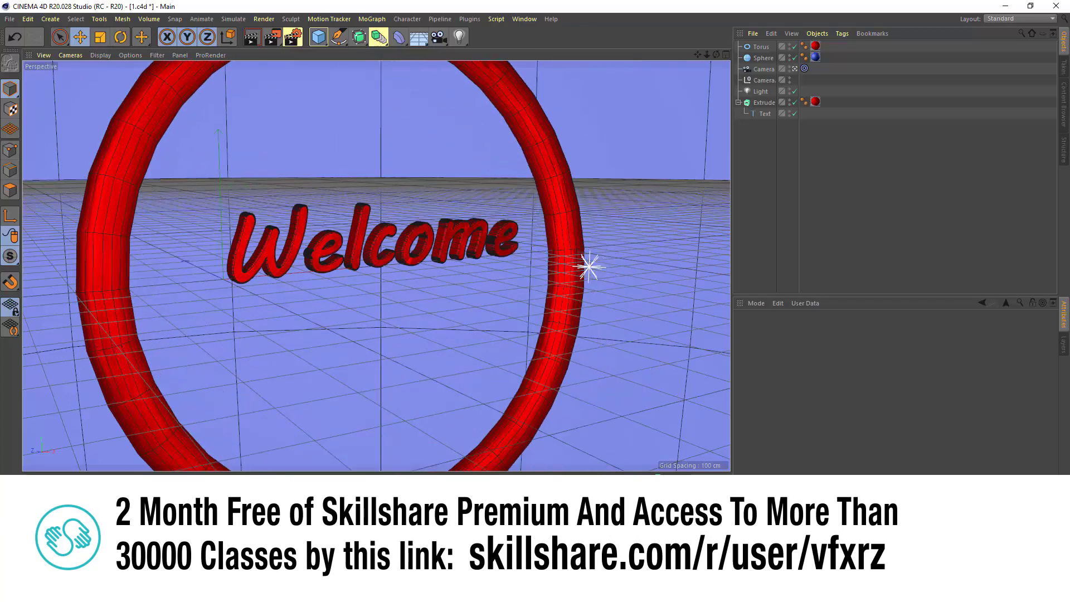
click(22, 482)
drag(23, 482, 126, 480)
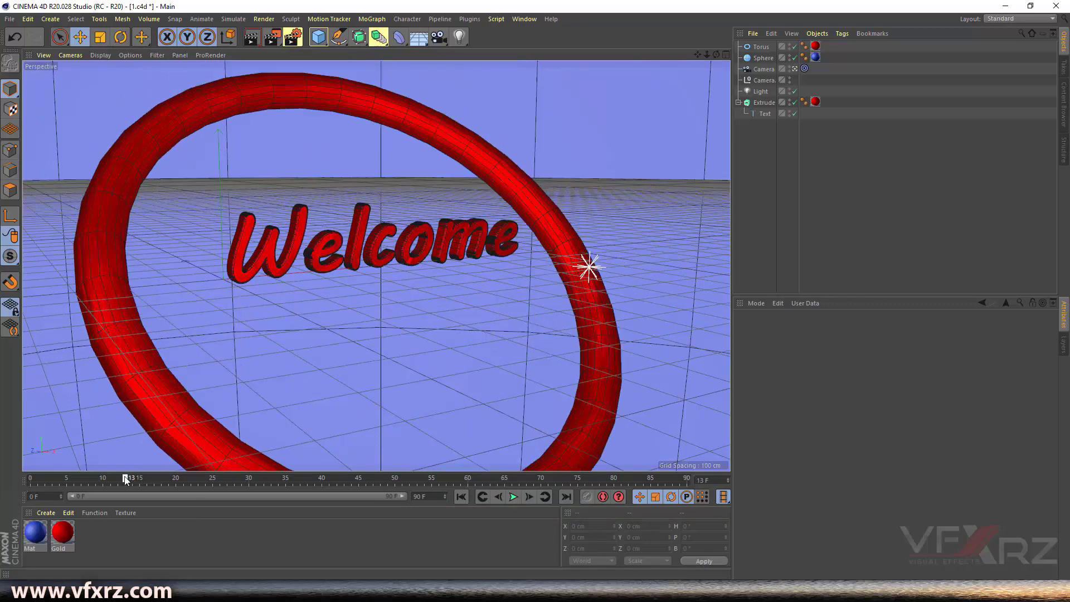